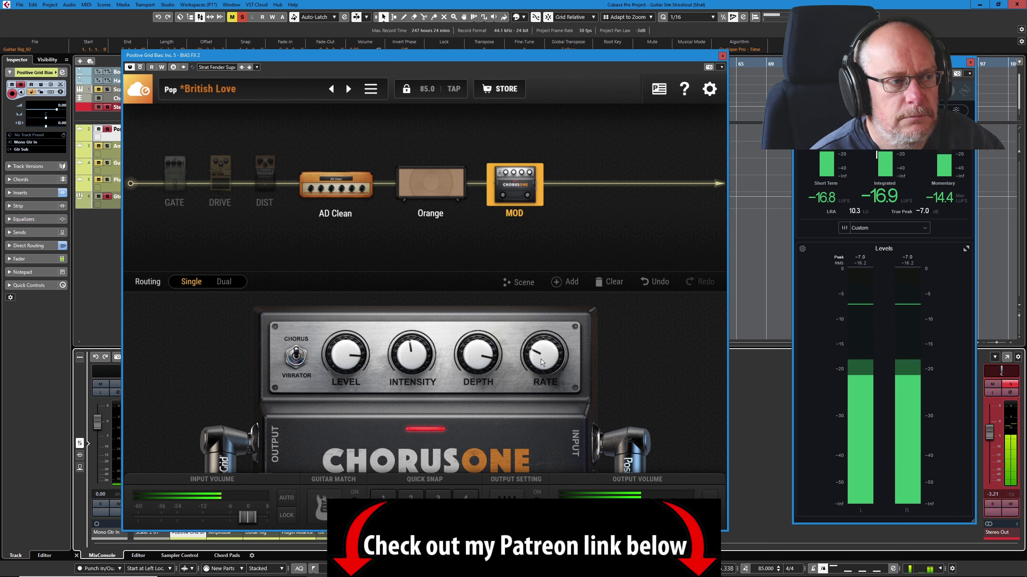
# Sweep the ChorusOne depth from 6.0 up to 10.0, trying intensity at 0.0 along the way
pyautogui.moveTo(474, 356); pyautogui.dragTo(474, 373)
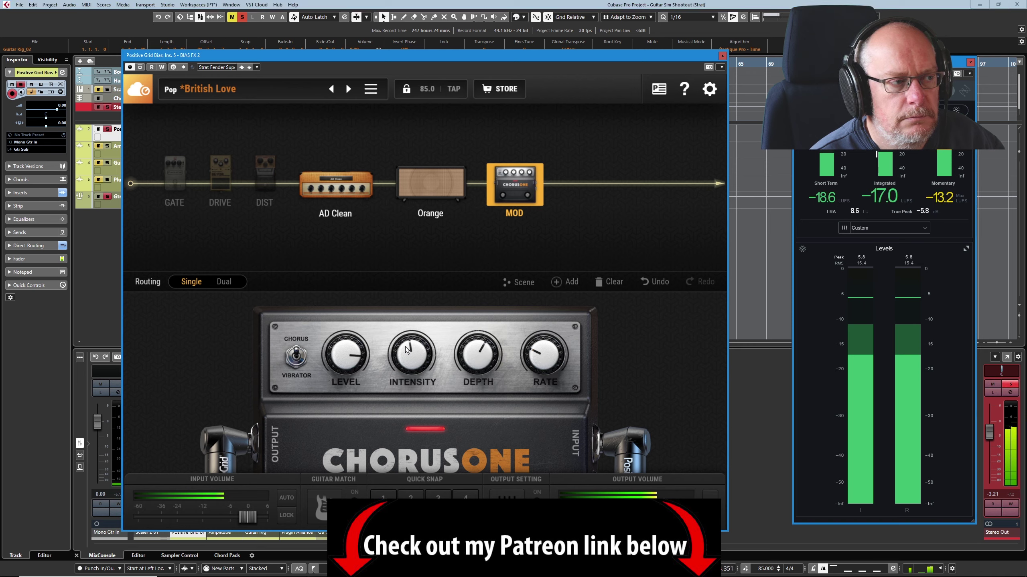
pyautogui.moveTo(411, 356); pyautogui.dragTo(413, 330)
pyautogui.moveTo(476, 364)
pyautogui.mouseDown()
pyautogui.moveTo(472, 332)
pyautogui.moveTo(469, 349)
pyautogui.mouseUp()
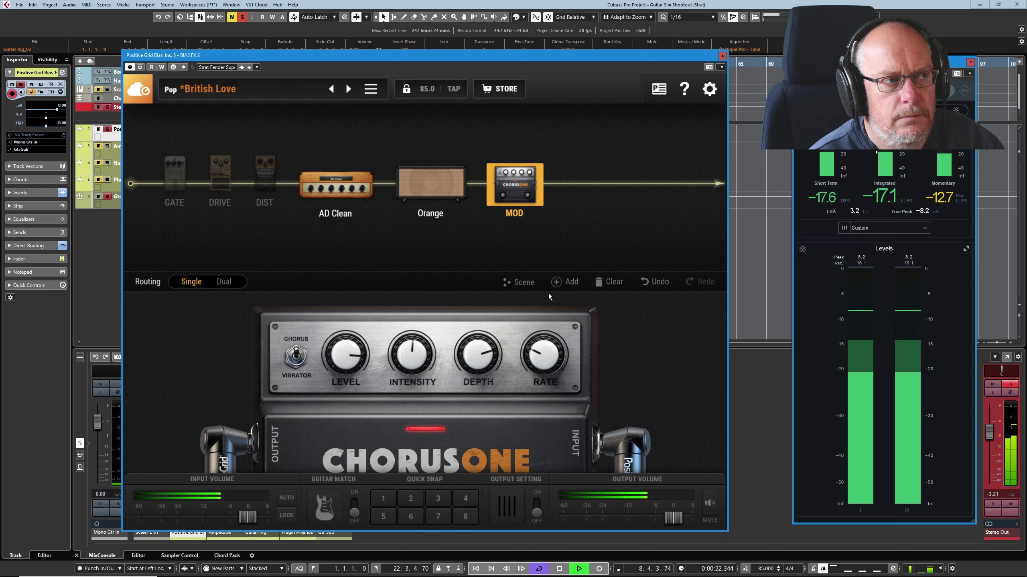
# Replay the riff with ChorusOne before the Orange amp, then put it back after the amp
pyautogui.moveTo(483, 211)
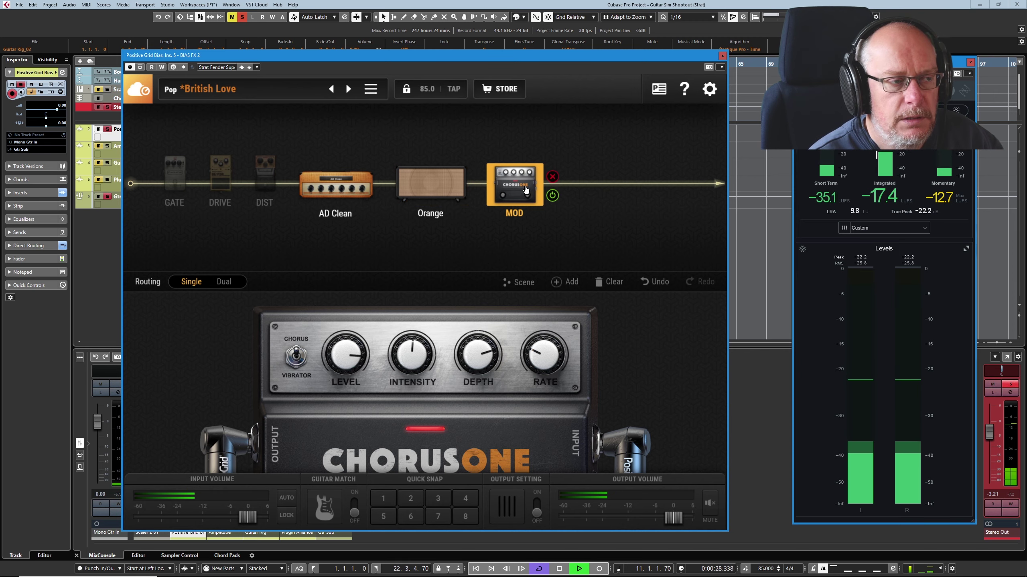
pyautogui.press('KP_Decimal')
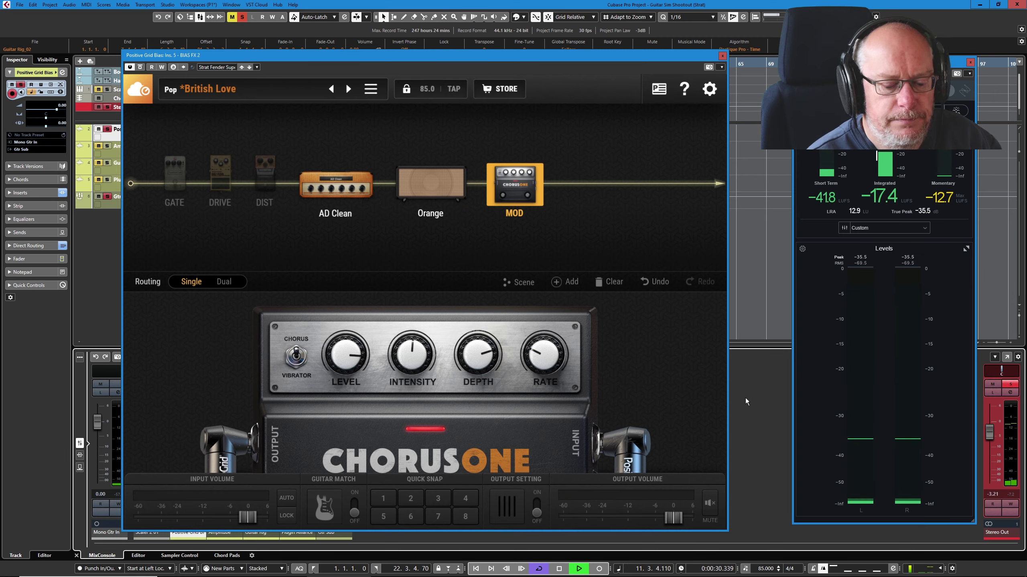
pyautogui.moveTo(514, 184); pyautogui.dragTo(433, 187)
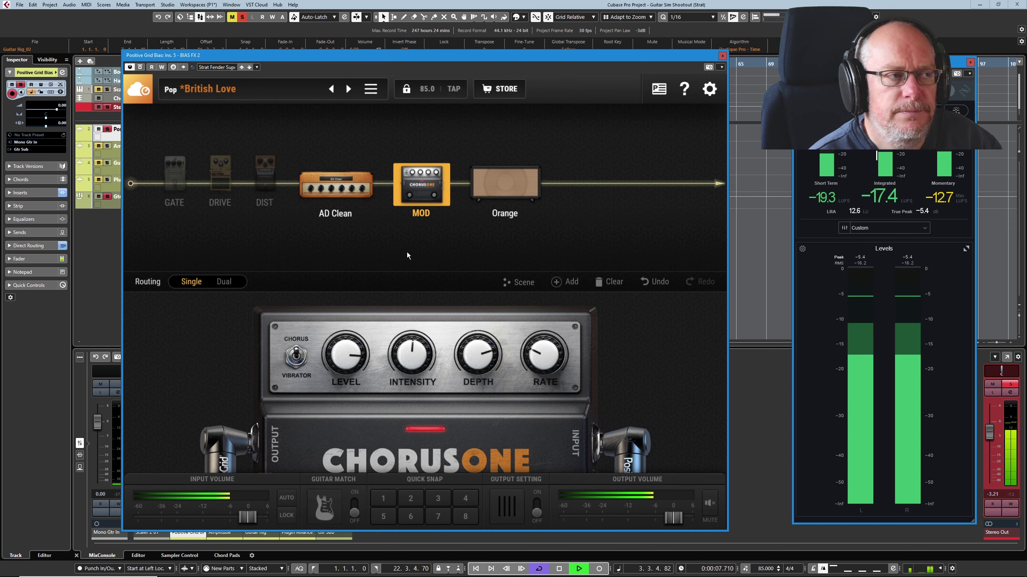
pyautogui.moveTo(422, 186)
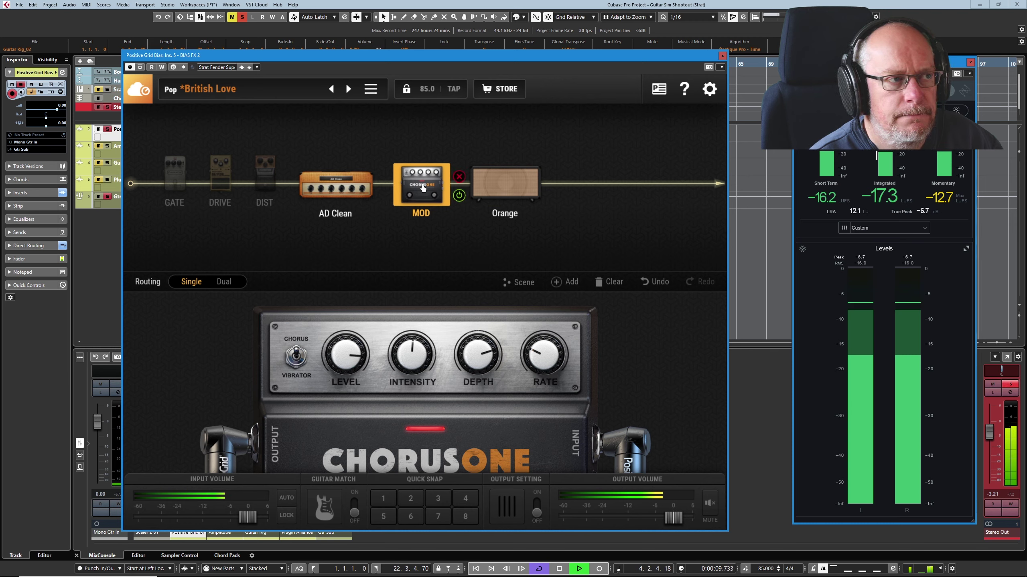
pyautogui.moveTo(423, 186); pyautogui.dragTo(515, 186)
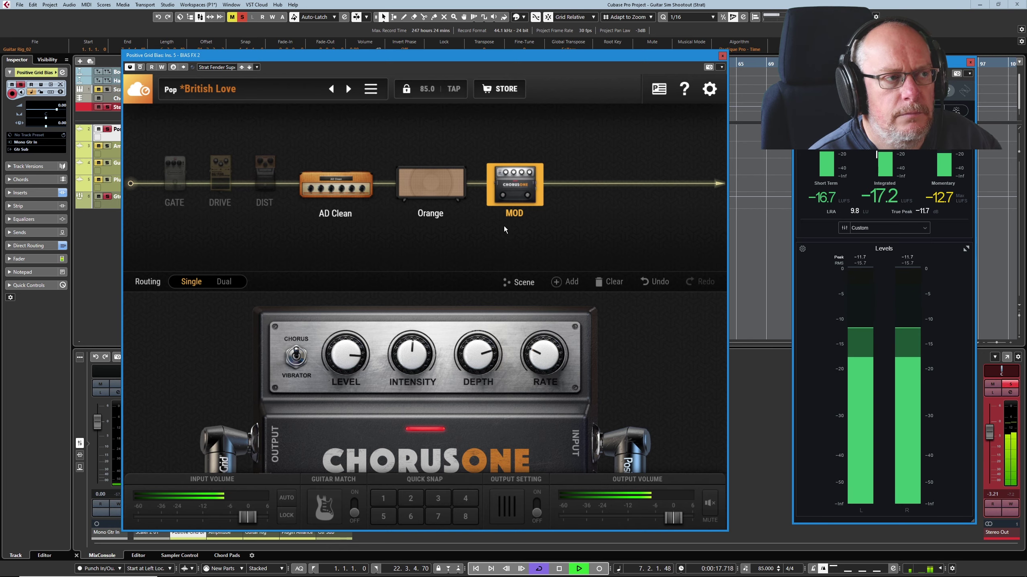
pyautogui.moveTo(446, 58); pyautogui.dragTo(1026, 56)
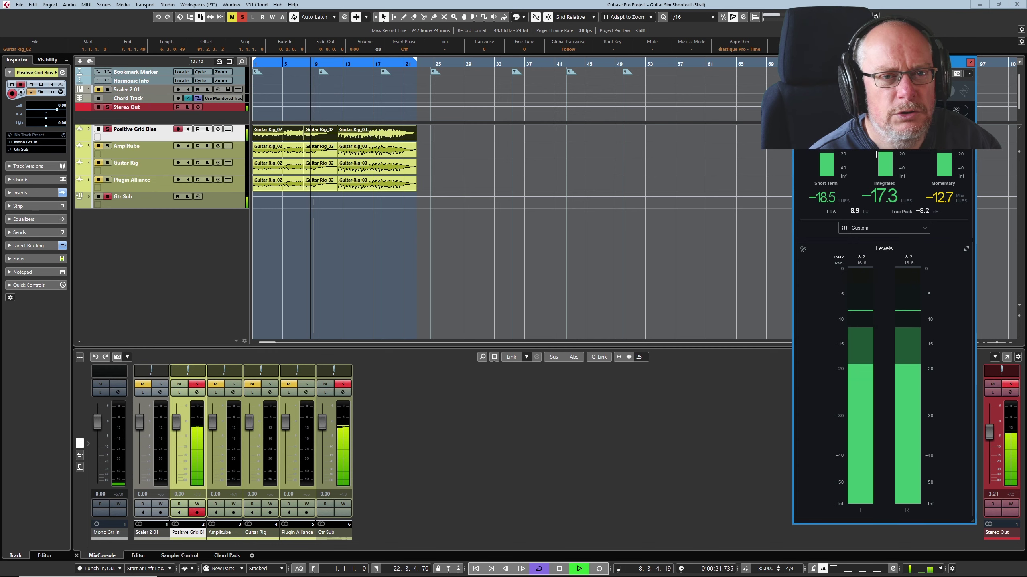
# Stop playback and open the Amplitube track's AmpliTube 5 with the Chorus-1 pedal in close-up
pyautogui.click(559, 569)
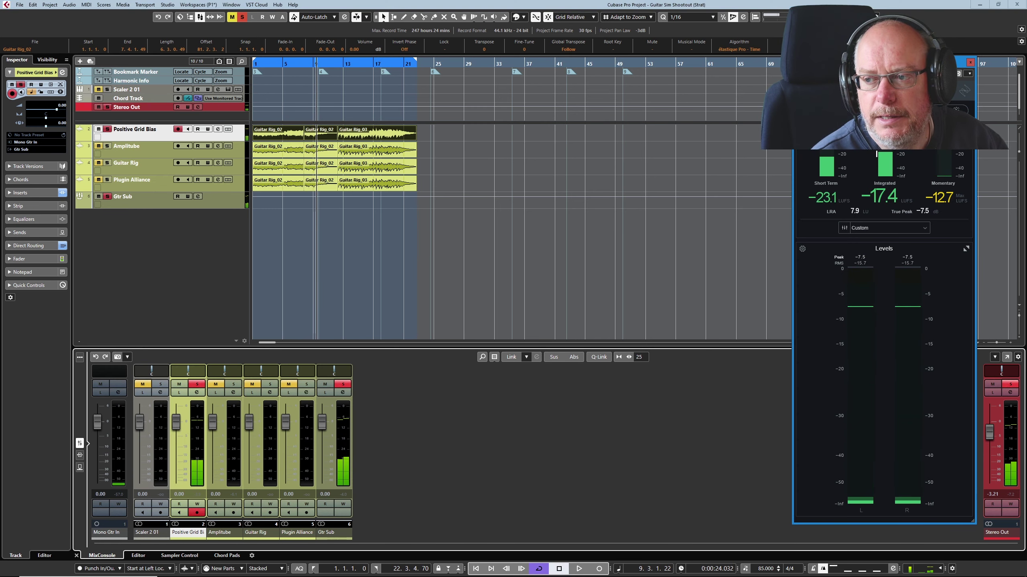
pyautogui.click(233, 392)
pyautogui.moveTo(414, 67); pyautogui.dragTo(473, 72)
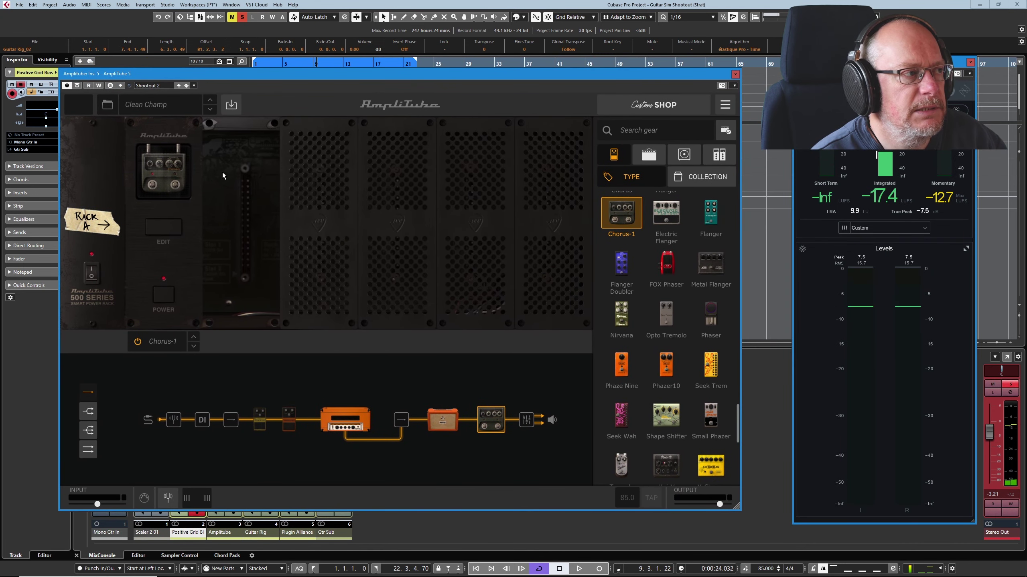
pyautogui.click(164, 226)
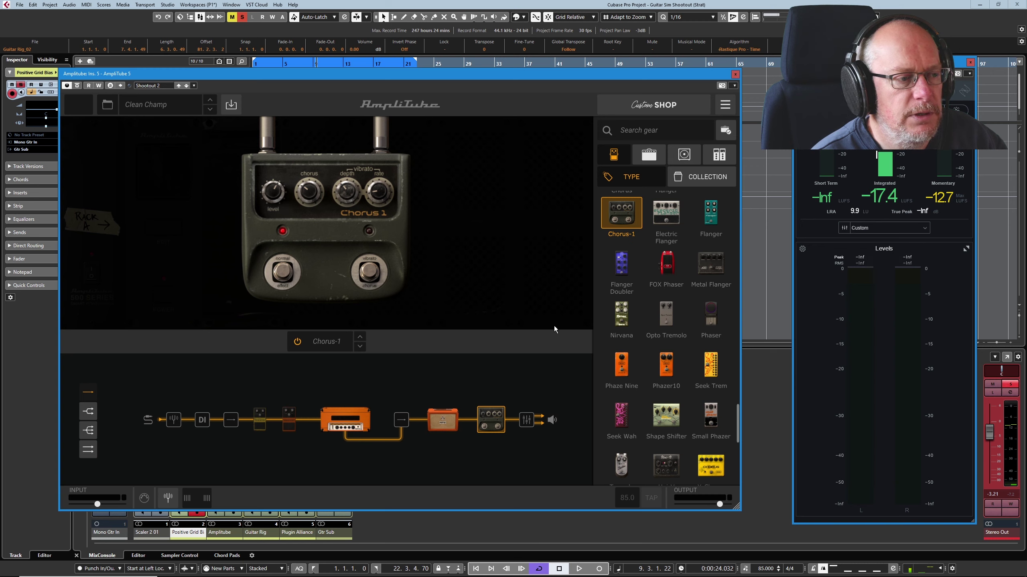
# Play the riff from the start through AmpliTube 5's Clean Champ preset
pyautogui.click(559, 569)
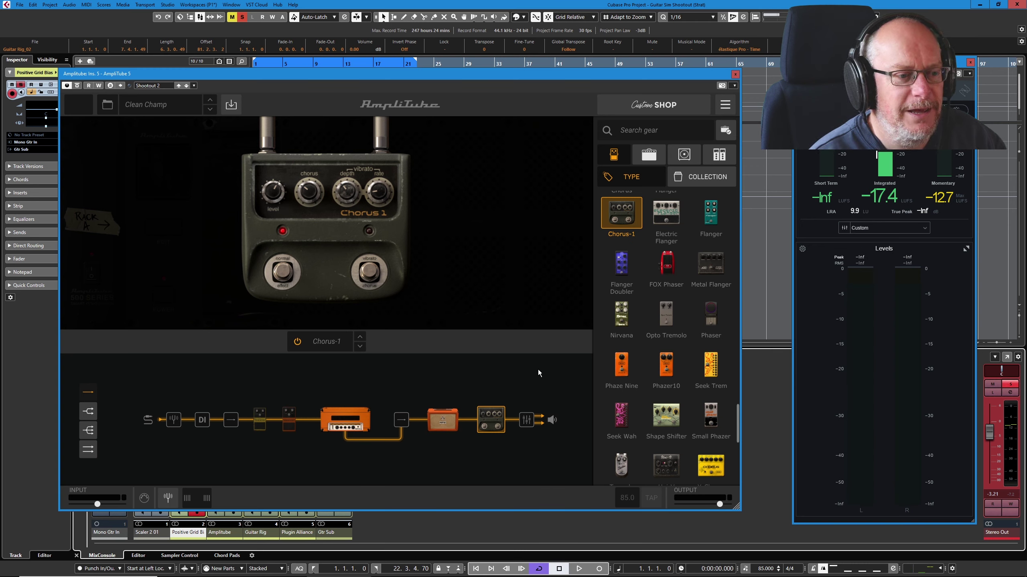
pyautogui.press('space')
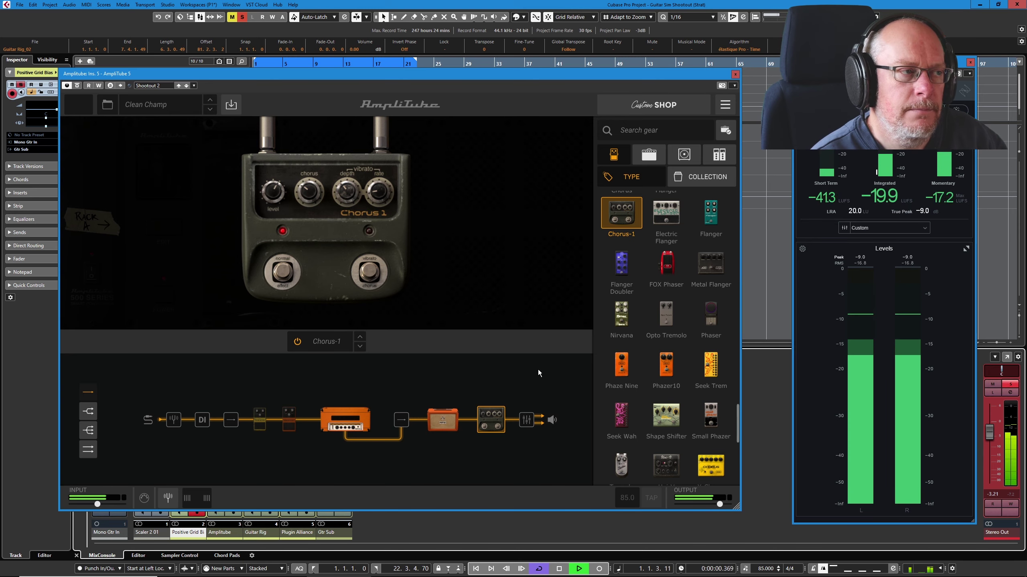
pyautogui.moveTo(298, 74); pyautogui.dragTo(479, 144)
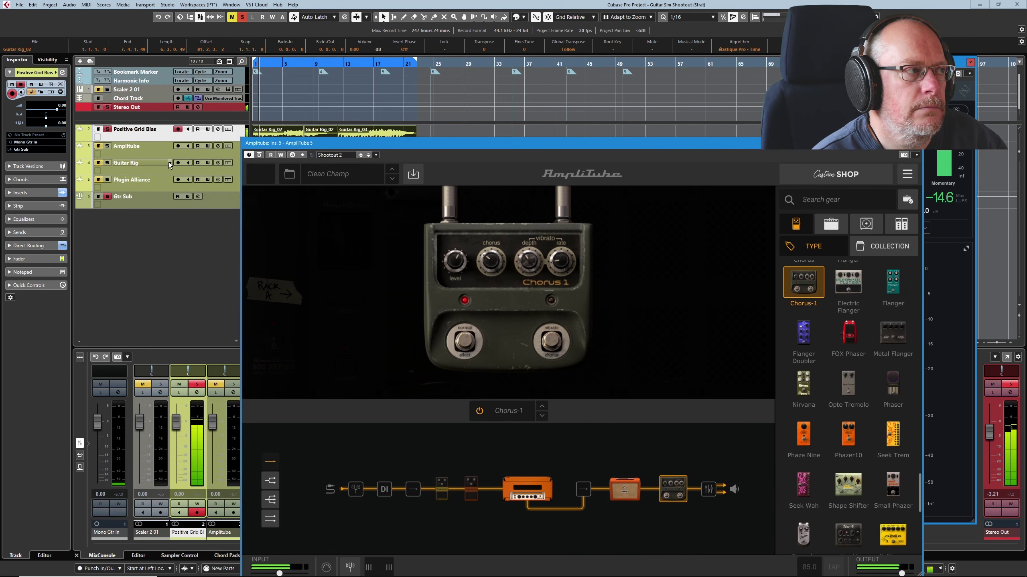
pyautogui.moveTo(410, 152); pyautogui.dragTo(255, 72)
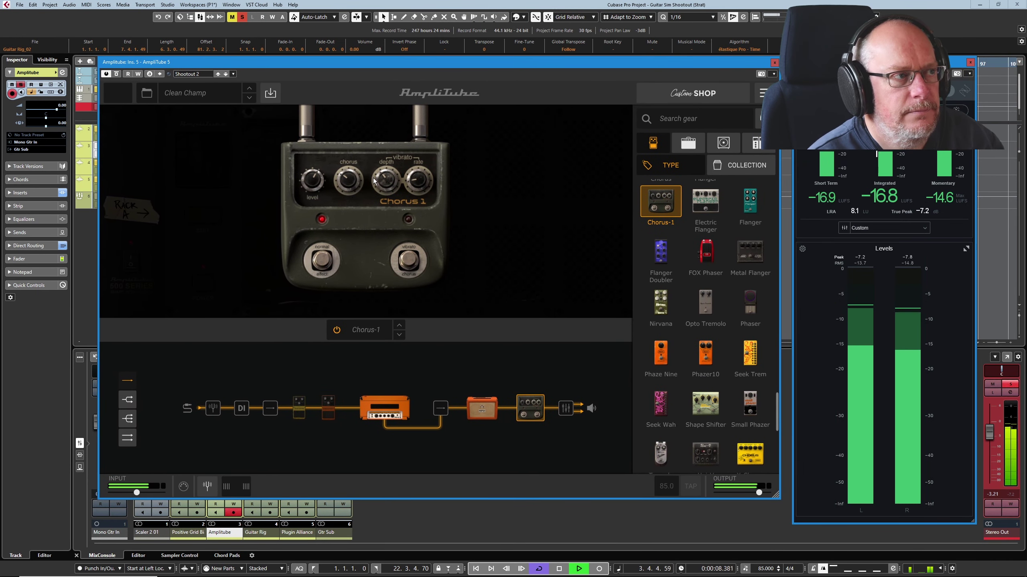
# Raise Chorus-1 depth to about 6.39 and rate to 2.52, then move it between amp and cab
pyautogui.moveTo(390, 181)
pyautogui.moveTo(391, 180); pyautogui.dragTo(395, 138)
pyautogui.moveTo(348, 164)
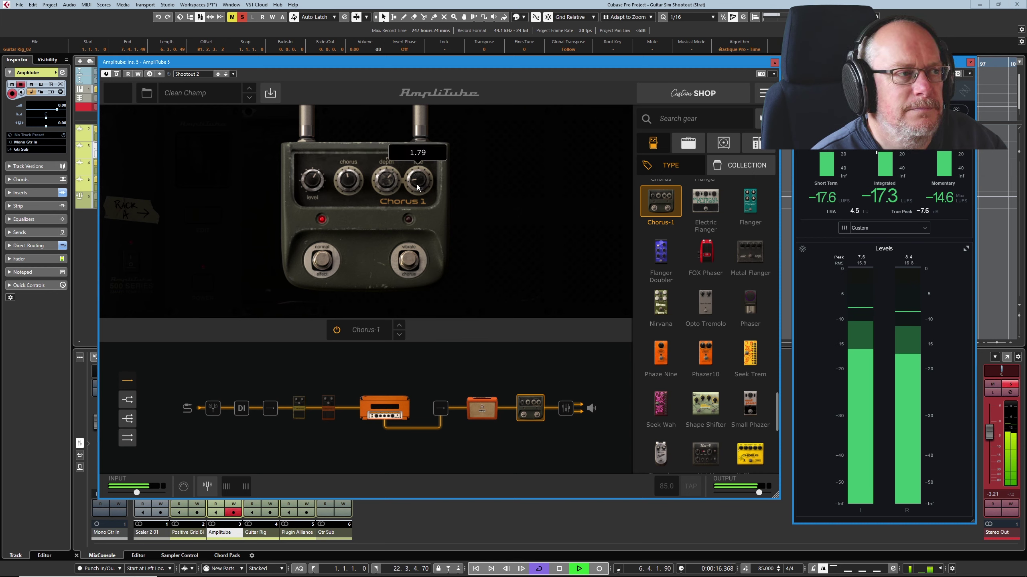
pyautogui.moveTo(418, 183); pyautogui.dragTo(423, 178)
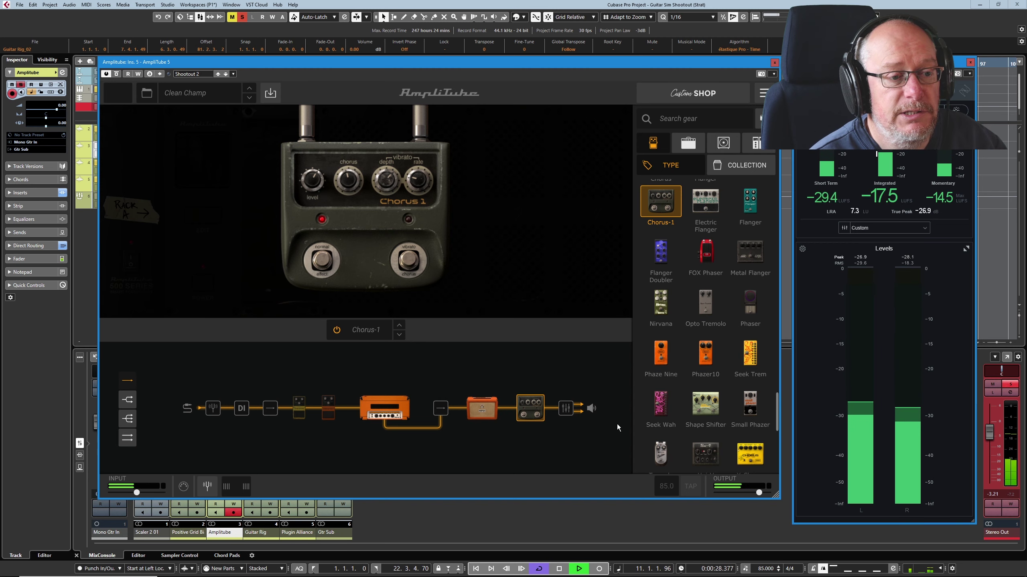
pyautogui.press('space')
pyautogui.press('space')
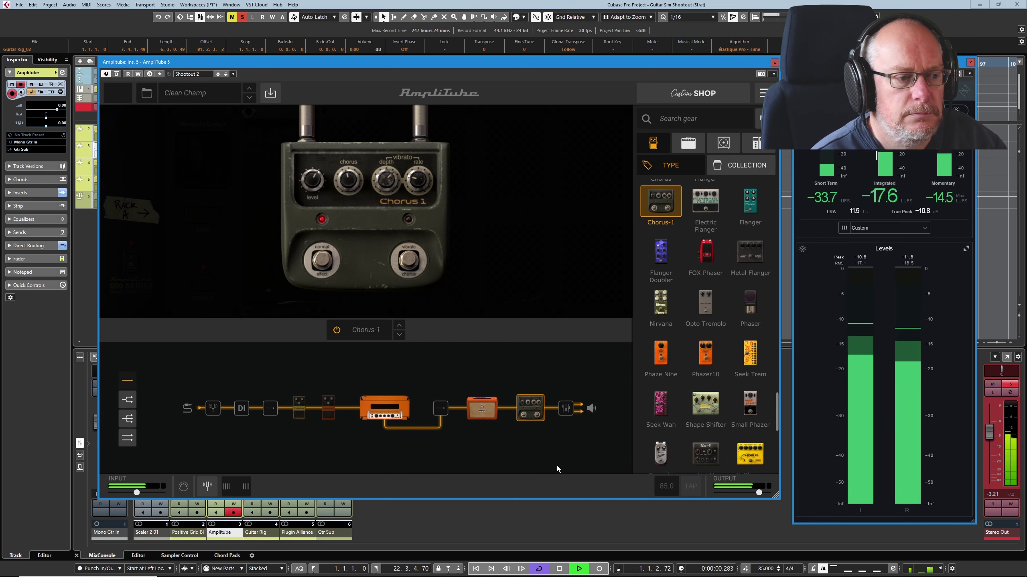
pyautogui.moveTo(532, 419); pyautogui.dragTo(448, 416)
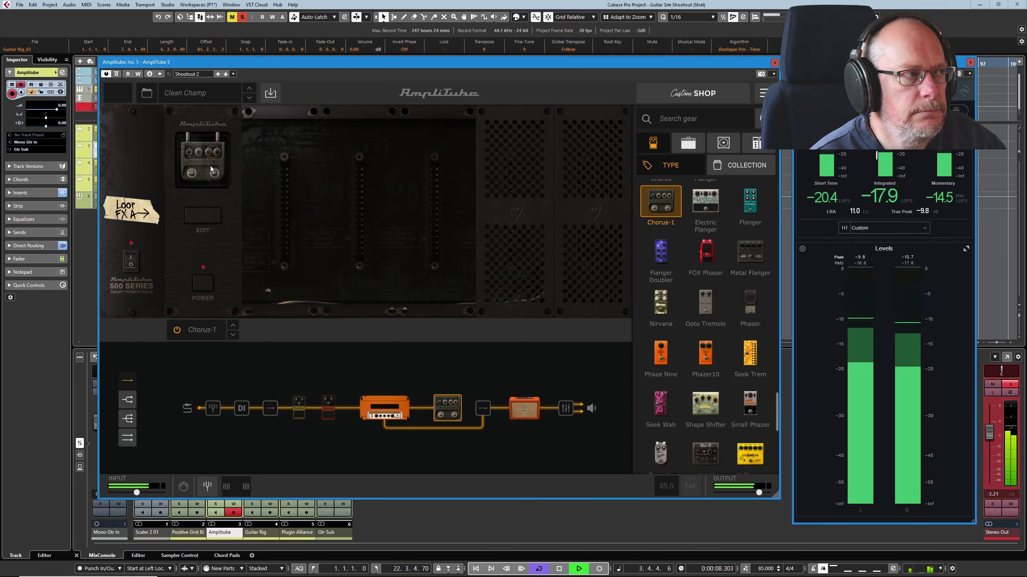
# Raise the Chorus-1 depth to 9.08 and move the pedal back after the cabinet
pyautogui.click(203, 221)
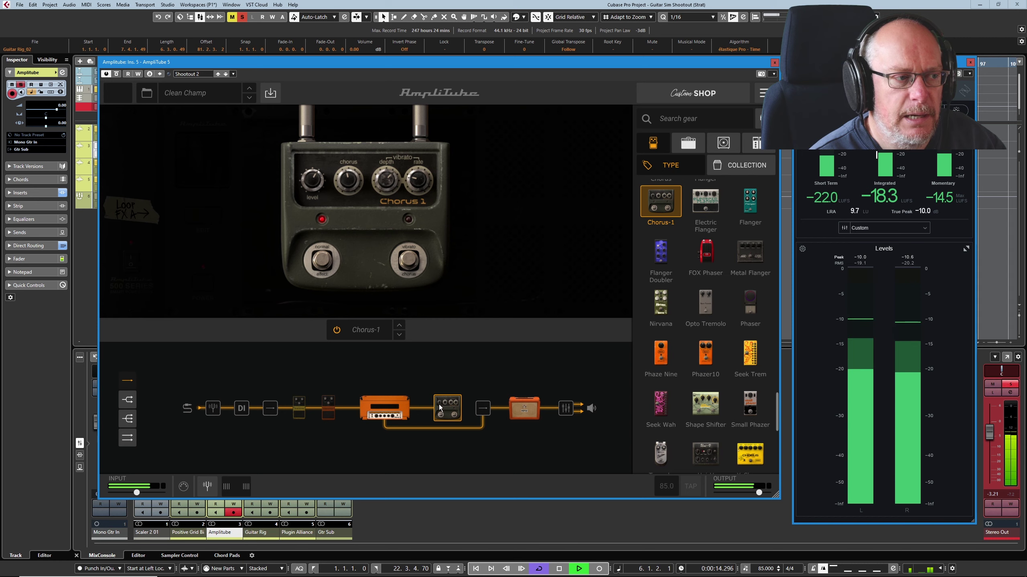
pyautogui.moveTo(350, 182)
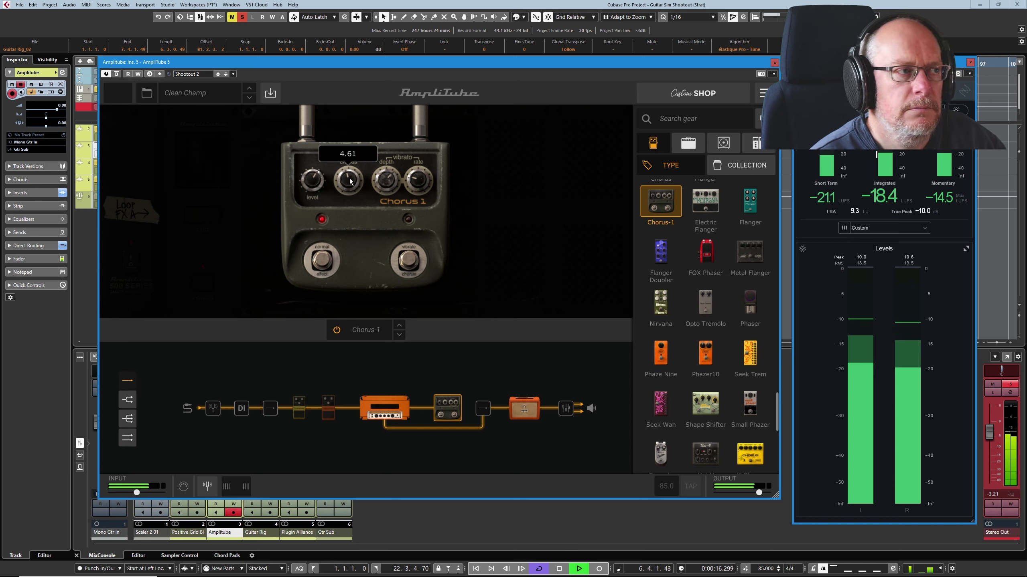
pyautogui.moveTo(386, 180); pyautogui.dragTo(391, 141)
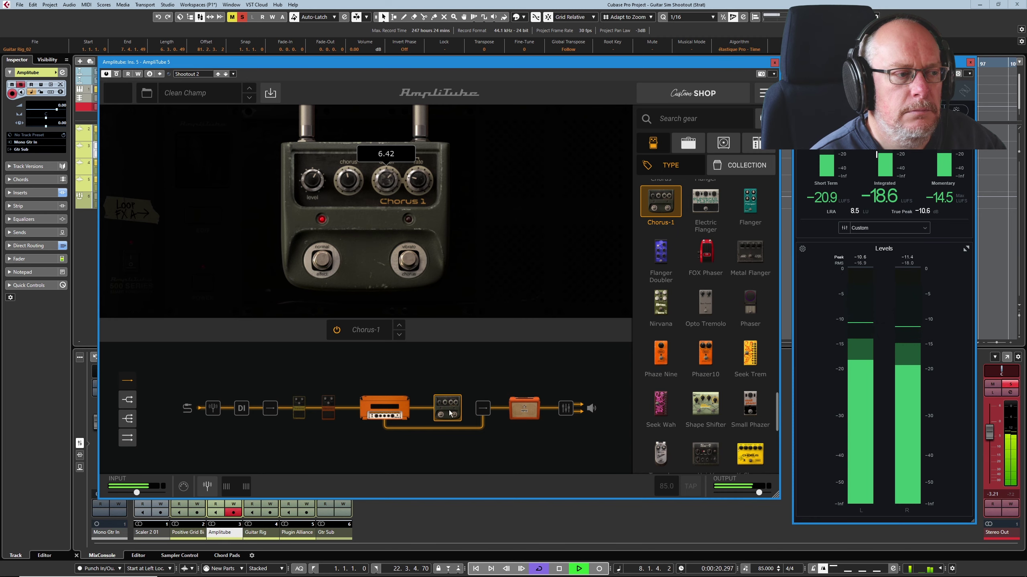
pyautogui.moveTo(450, 413); pyautogui.dragTo(529, 409)
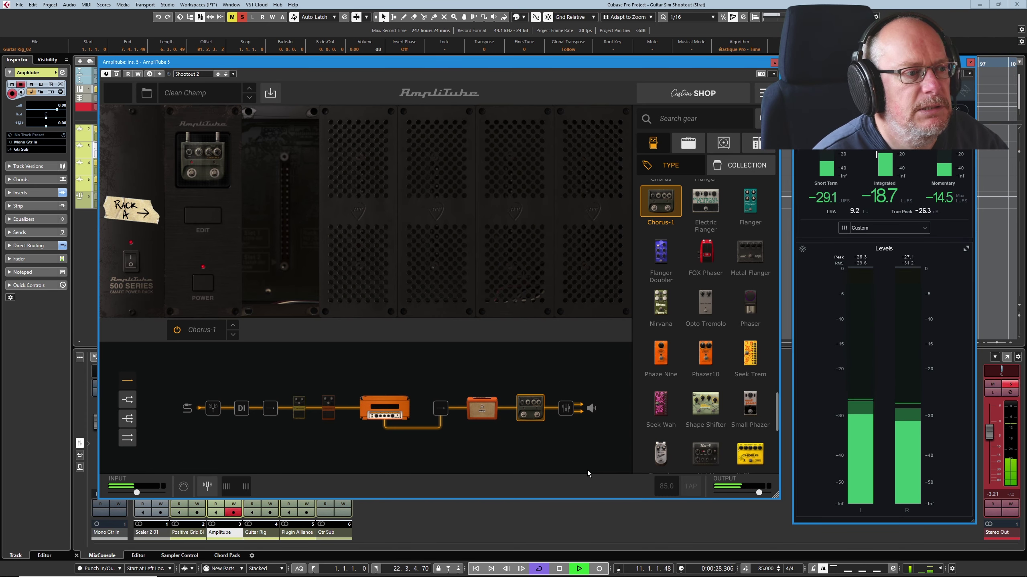
pyautogui.click(205, 219)
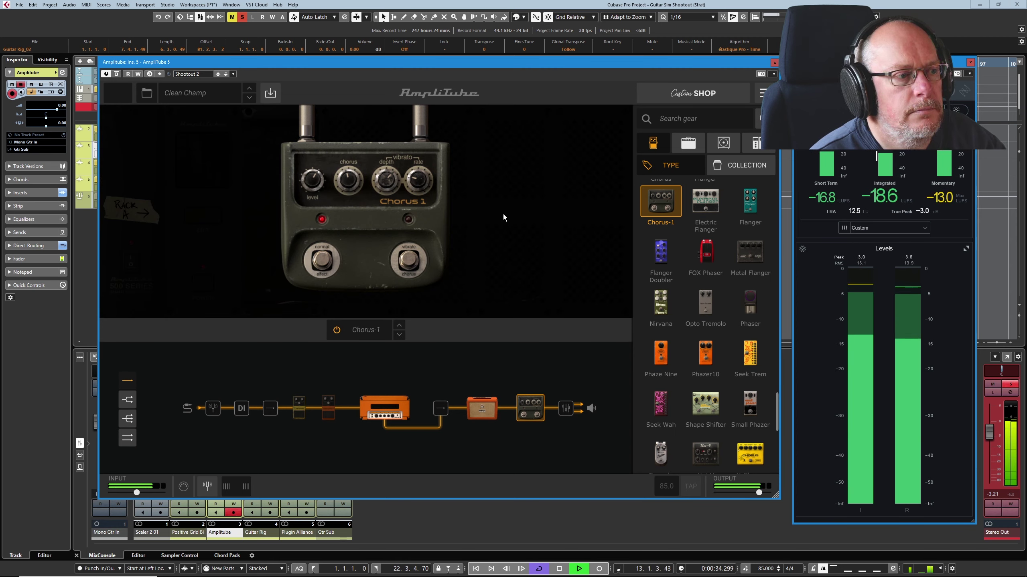
pyautogui.click(559, 569)
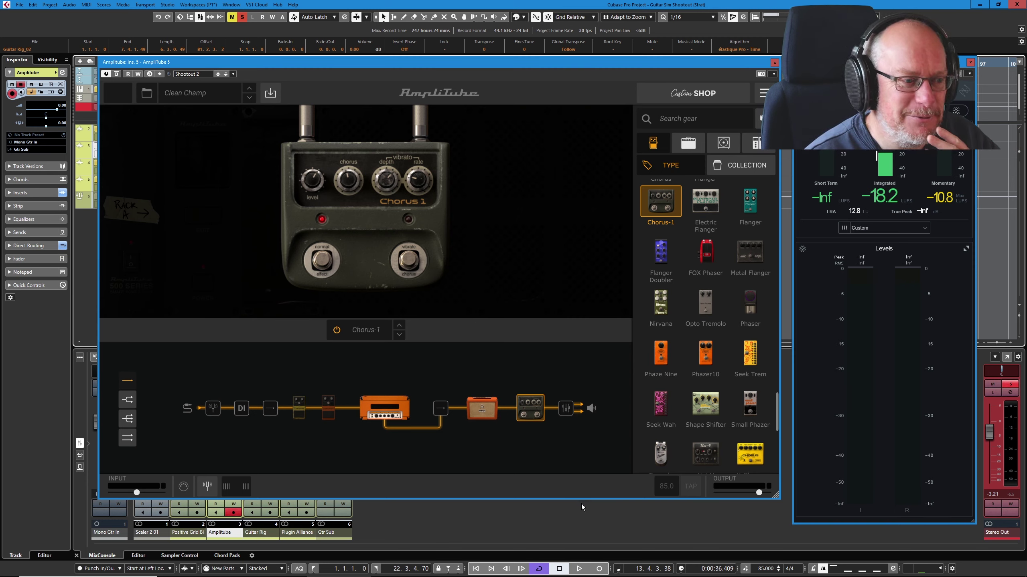
pyautogui.click(580, 567)
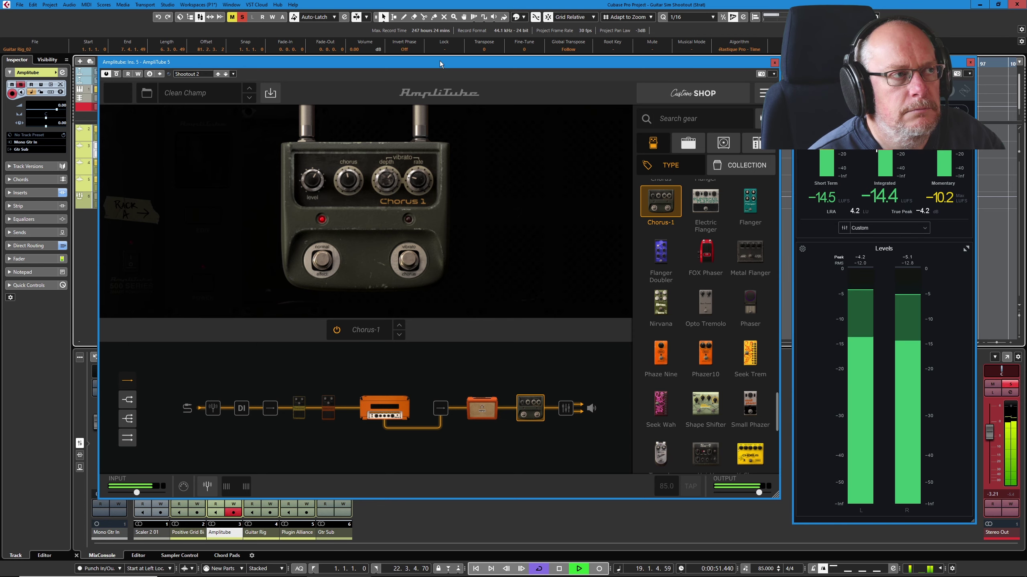
# Set the loop range around the Guitar Rig_03 clip on the Amplitube track
pyautogui.moveTo(440, 61); pyautogui.dragTo(456, 203)
pyautogui.click(377, 150)
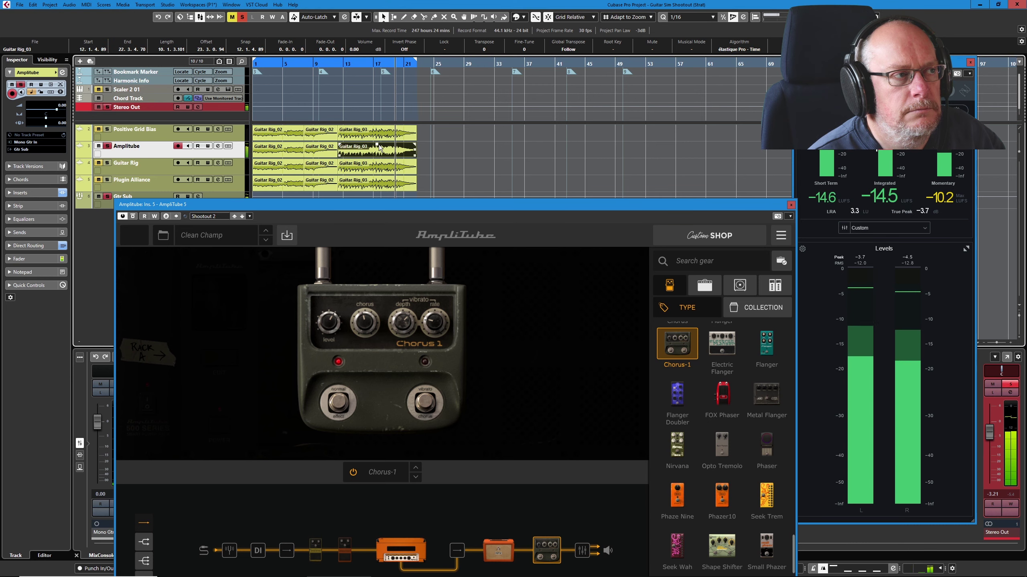
pyautogui.press('p')
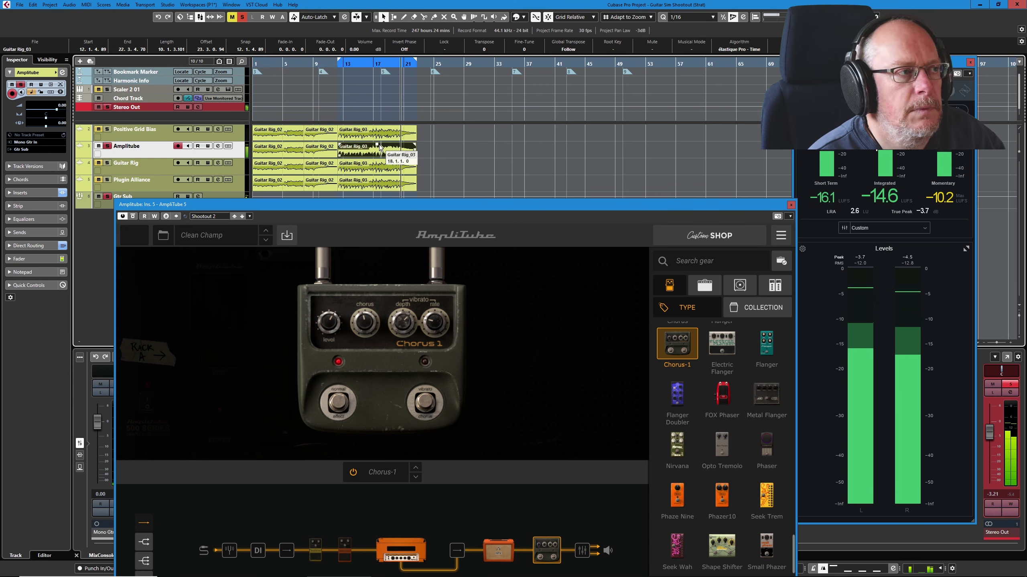
# Compare the Positive Grid Bias and Amplitube tracks, then move AmpliTube 5 out of view
pyautogui.click(142, 136)
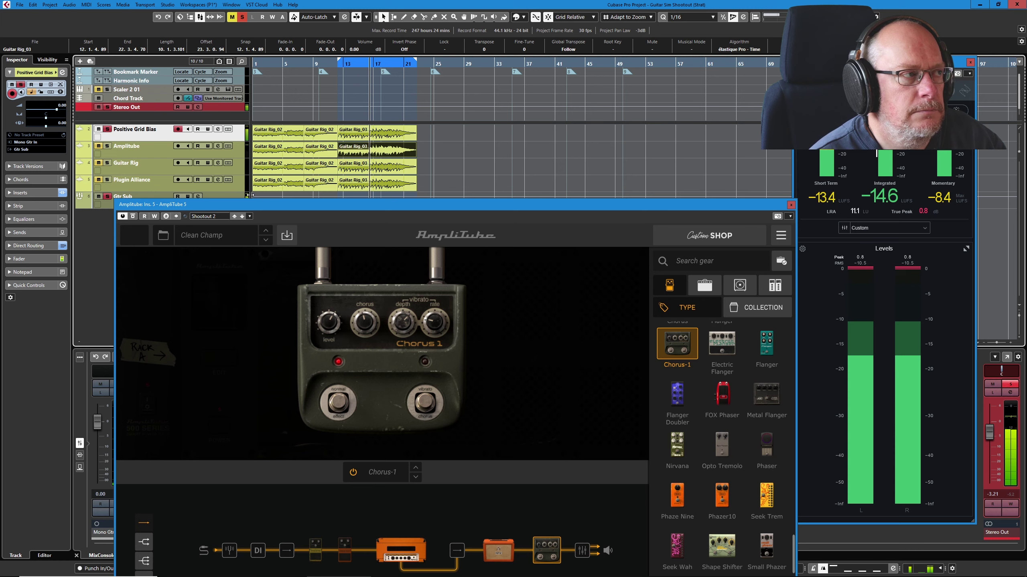
pyautogui.click(147, 152)
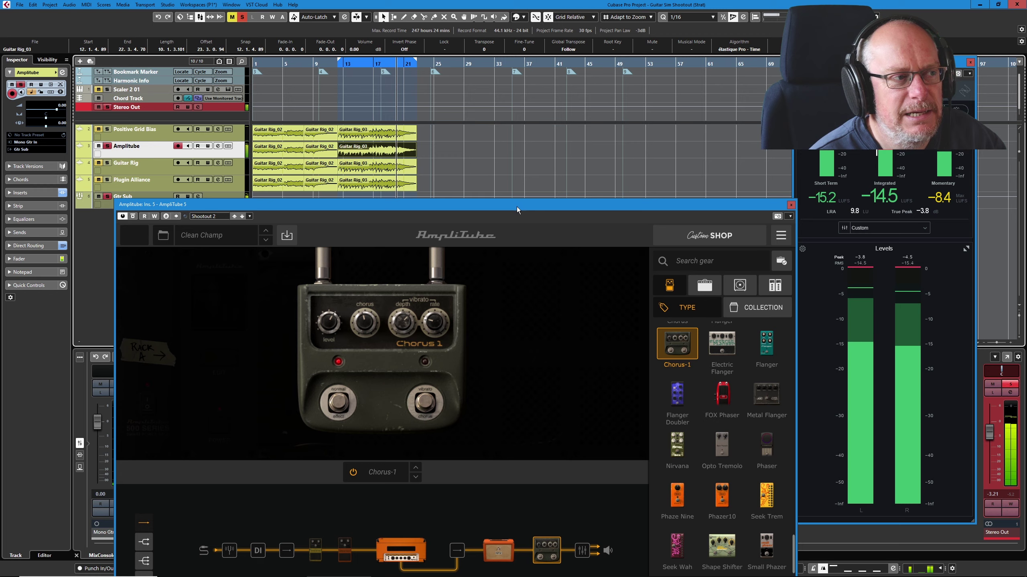
pyautogui.moveTo(299, 210); pyautogui.dragTo(1026, 121)
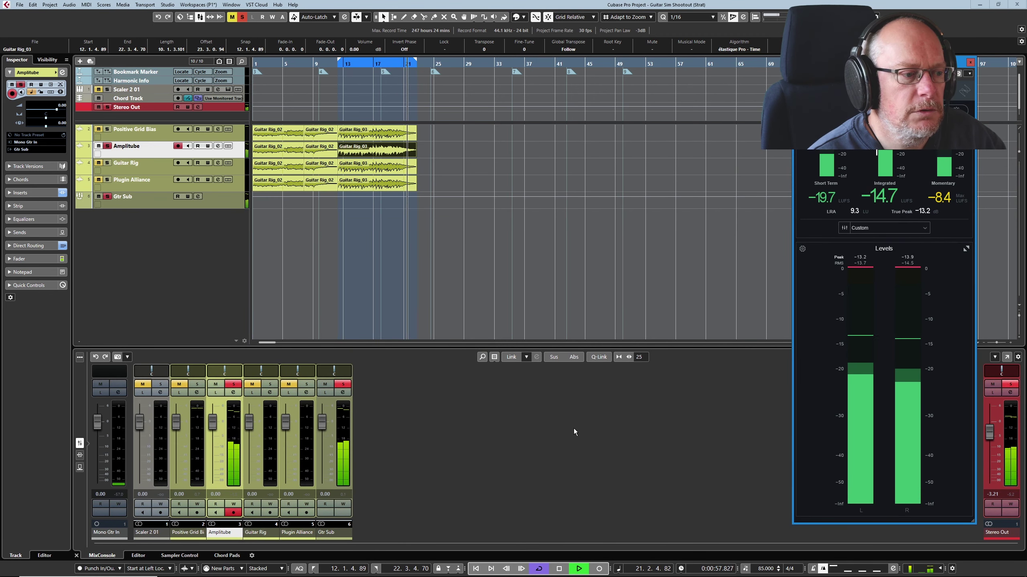
# Stop playback and select the Guitar Rig track to bring up its Clean Citrus rig
pyautogui.click(560, 568)
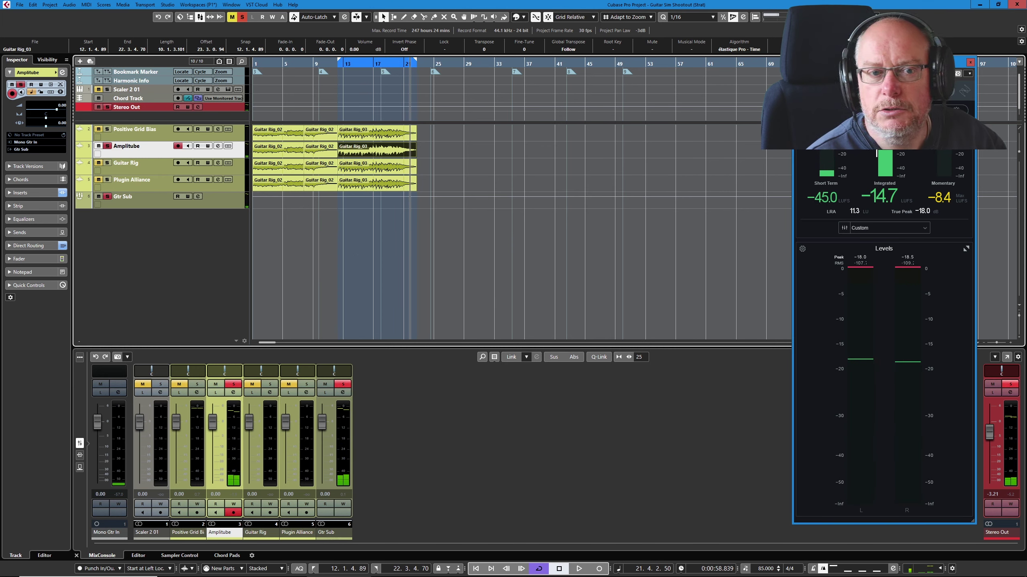
pyautogui.click(148, 167)
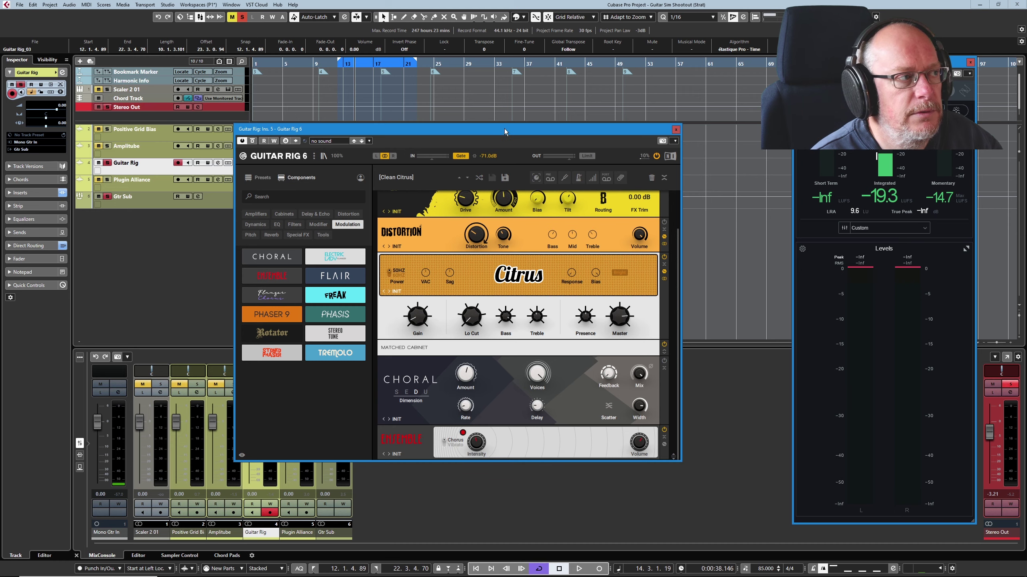
pyautogui.moveTo(504, 131); pyautogui.dragTo(489, 182)
pyautogui.press('space')
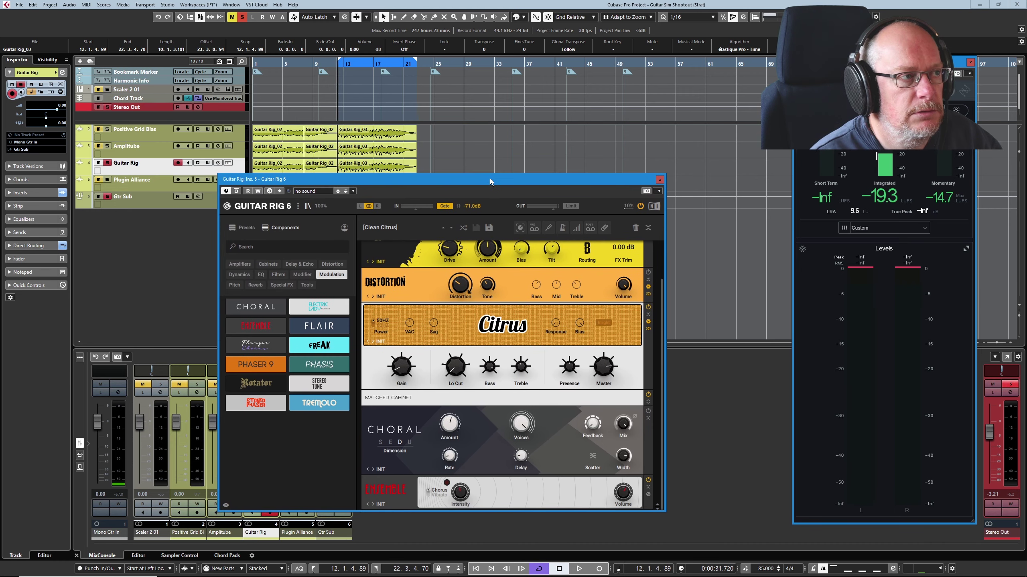
pyautogui.press('KP_Decimal')
pyautogui.press('space')
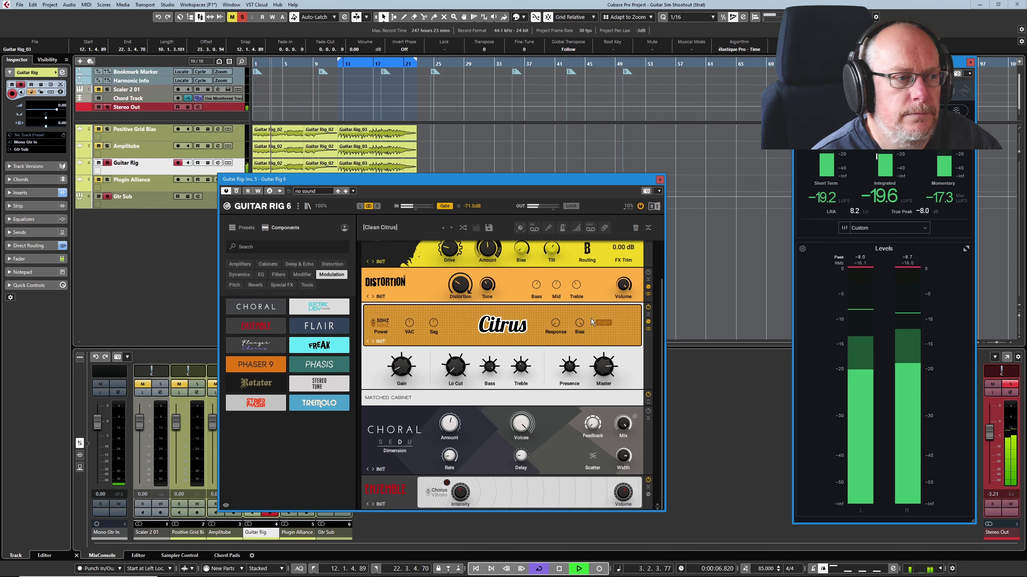
pyautogui.moveTo(606, 372)
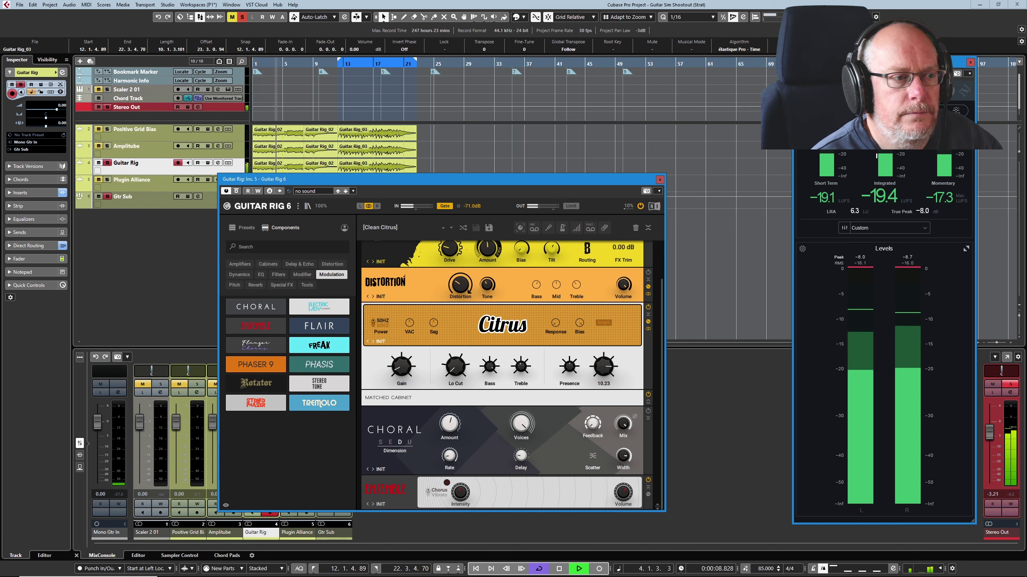
pyautogui.moveTo(402, 366)
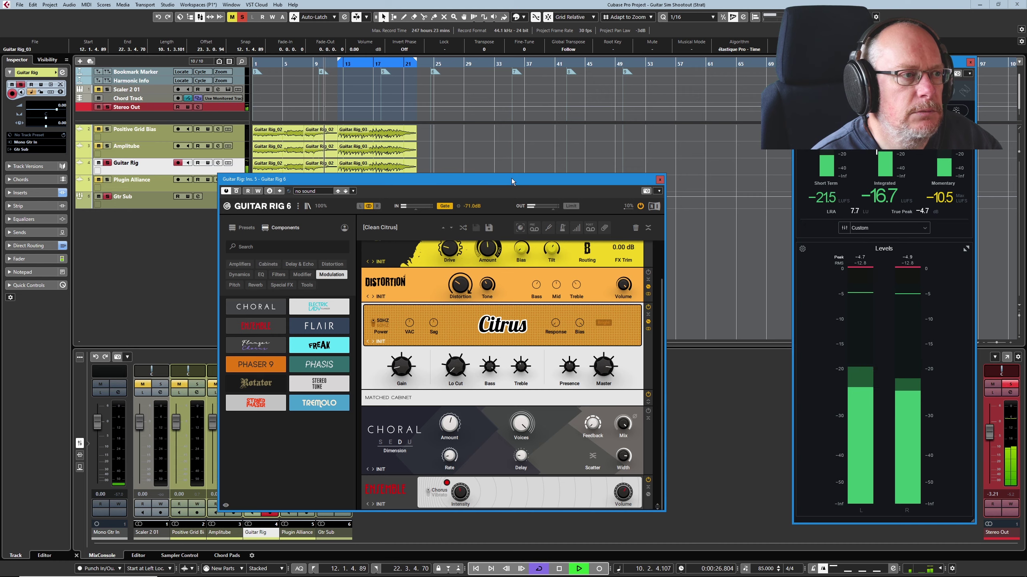
pyautogui.moveTo(515, 178); pyautogui.dragTo(537, 131)
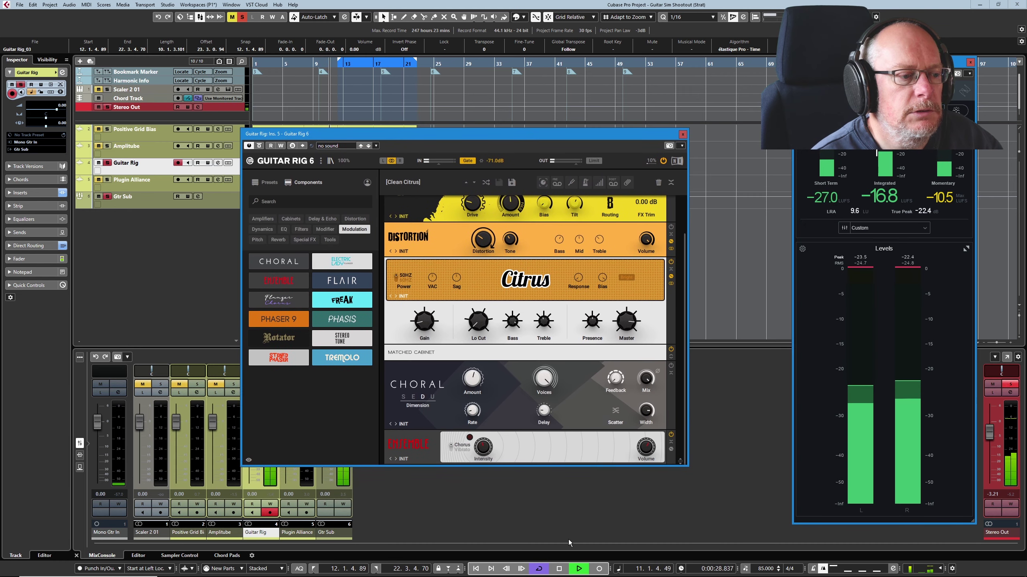
pyautogui.click(559, 569)
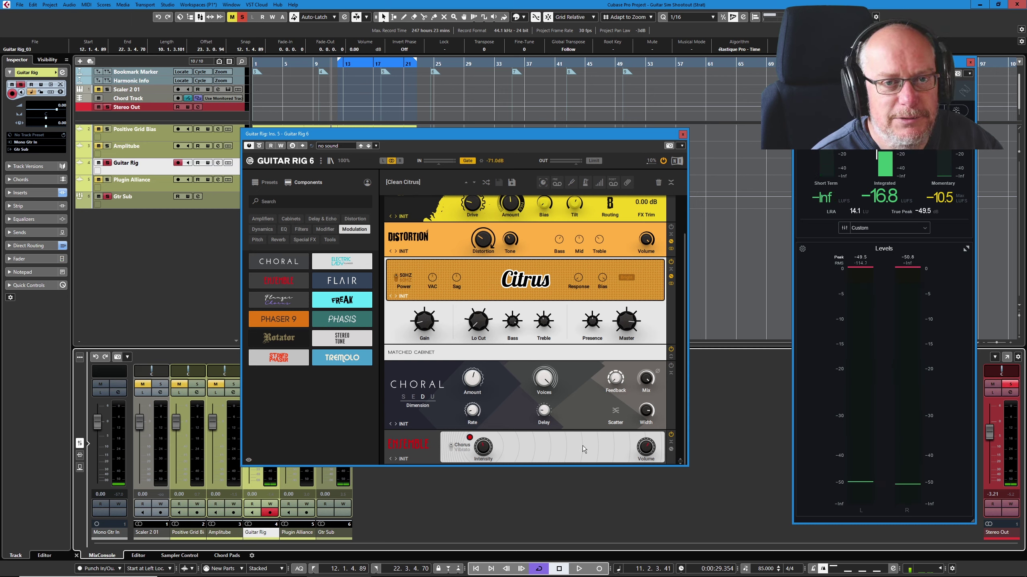
pyautogui.click(575, 571)
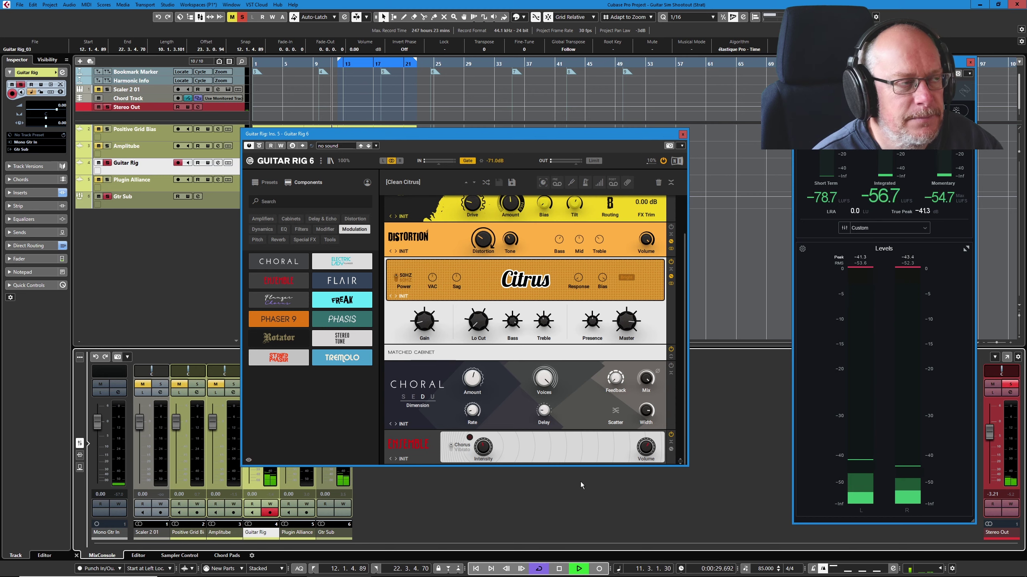
pyautogui.click(476, 138)
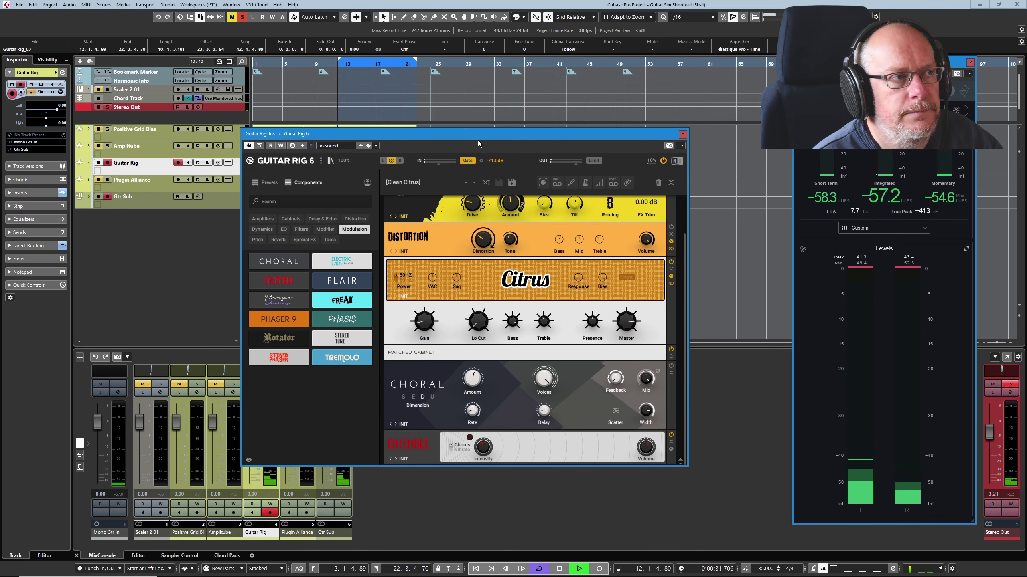
pyautogui.moveTo(478, 137); pyautogui.dragTo(482, 158)
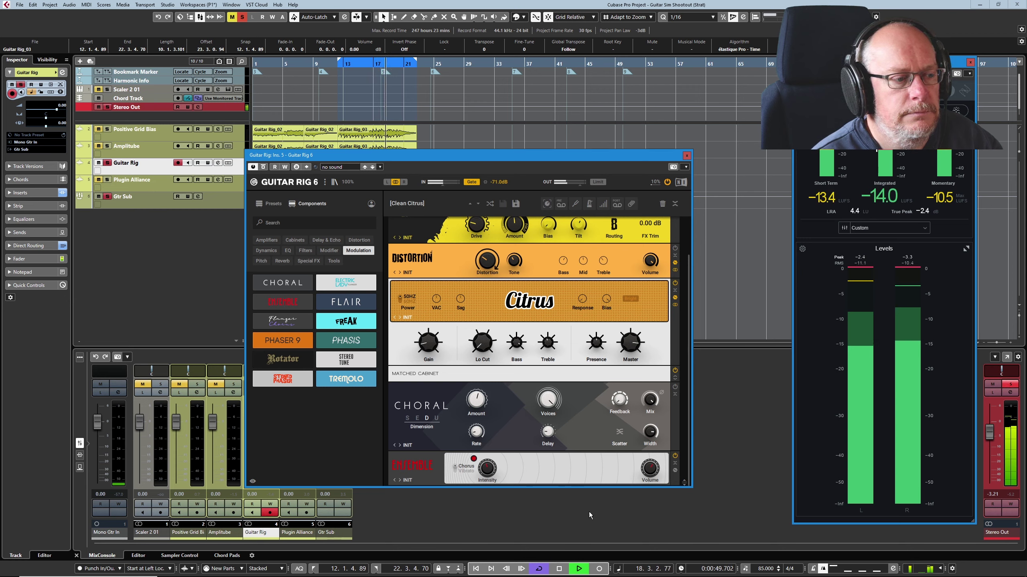
pyautogui.click(559, 569)
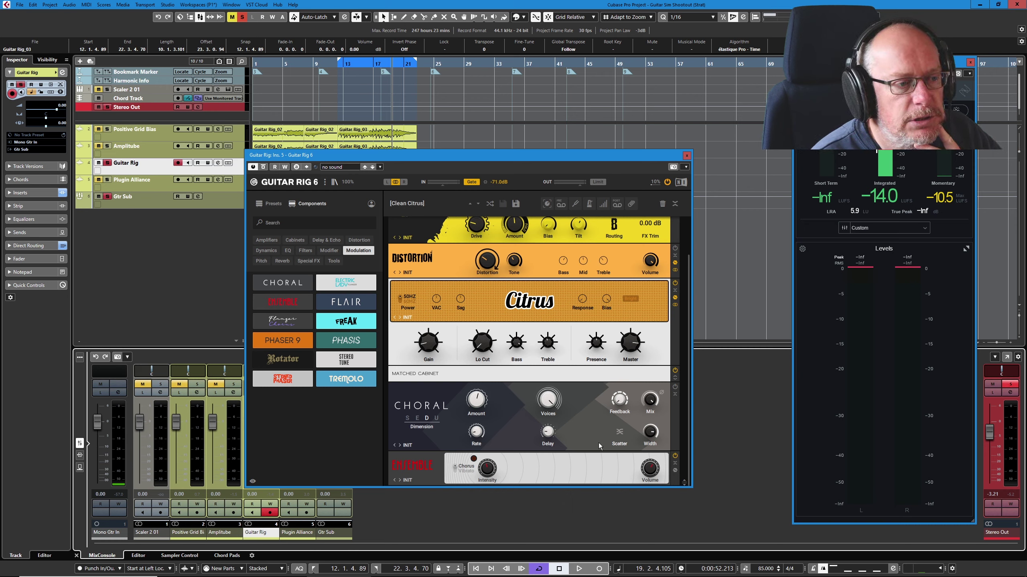
# Bypass the Ensemble chorus module and replay the riff dry from the start
pyautogui.click(675, 457)
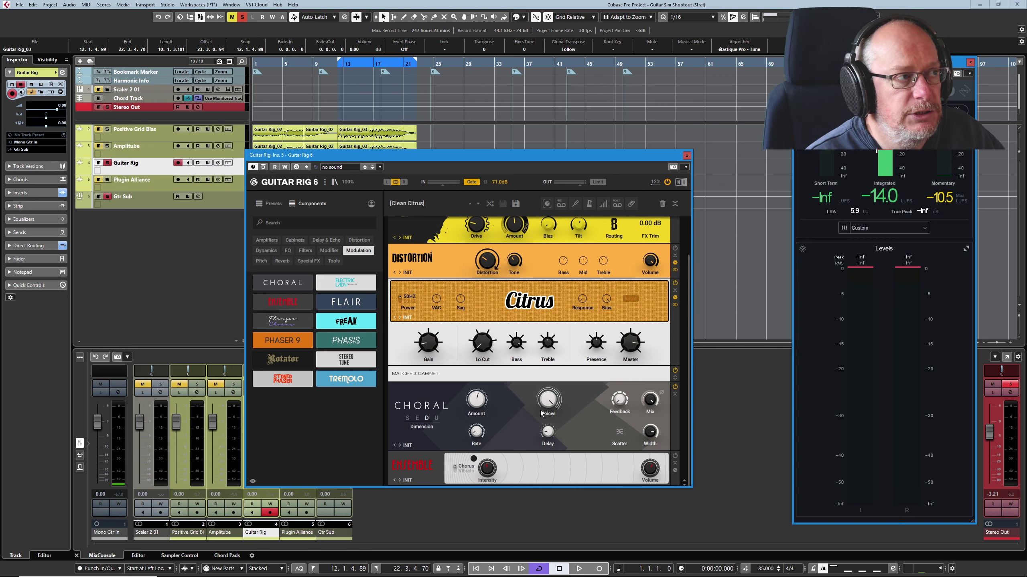
pyautogui.press('space')
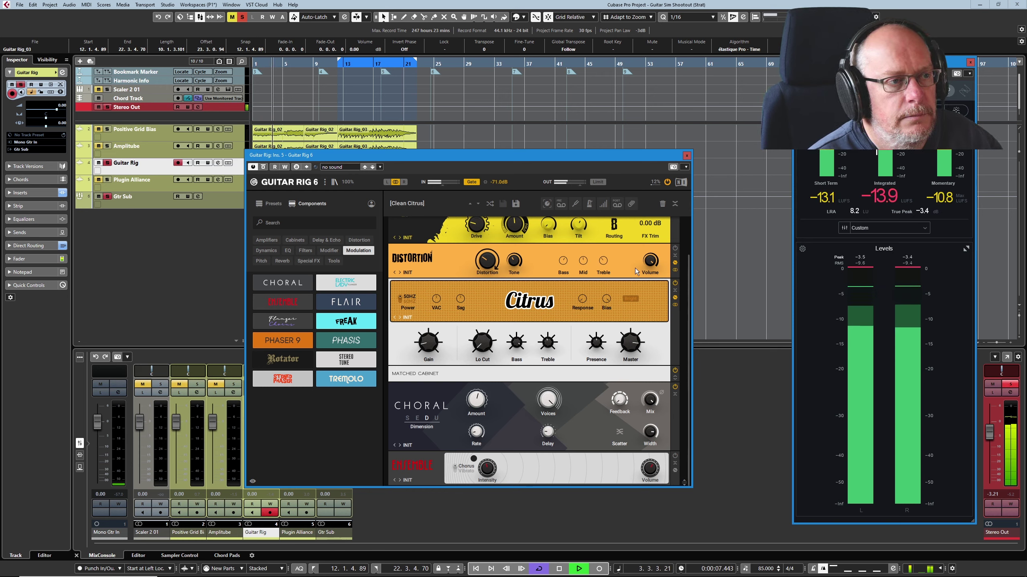
pyautogui.moveTo(629, 352)
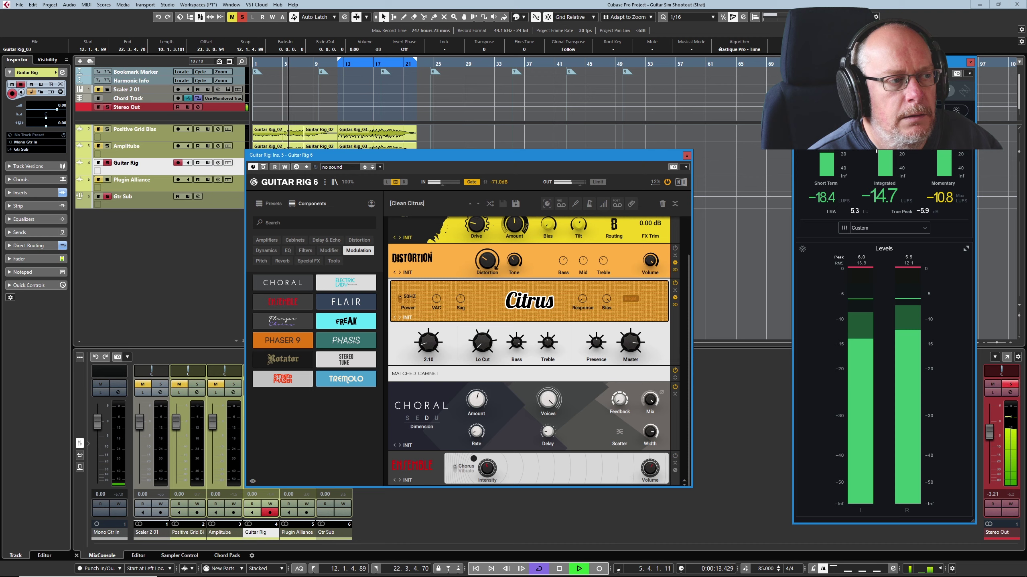
pyautogui.moveTo(481, 271)
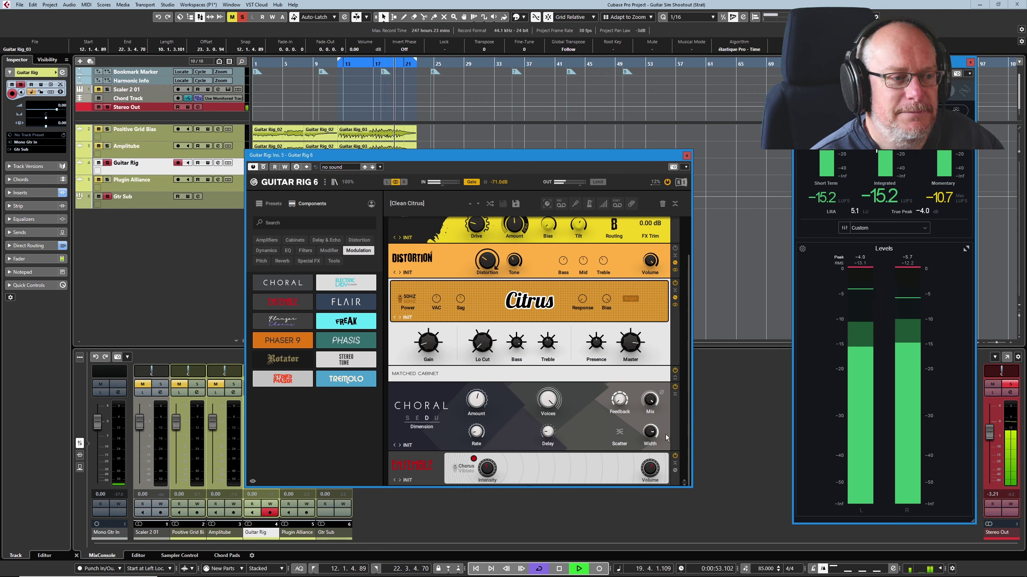
pyautogui.click(560, 568)
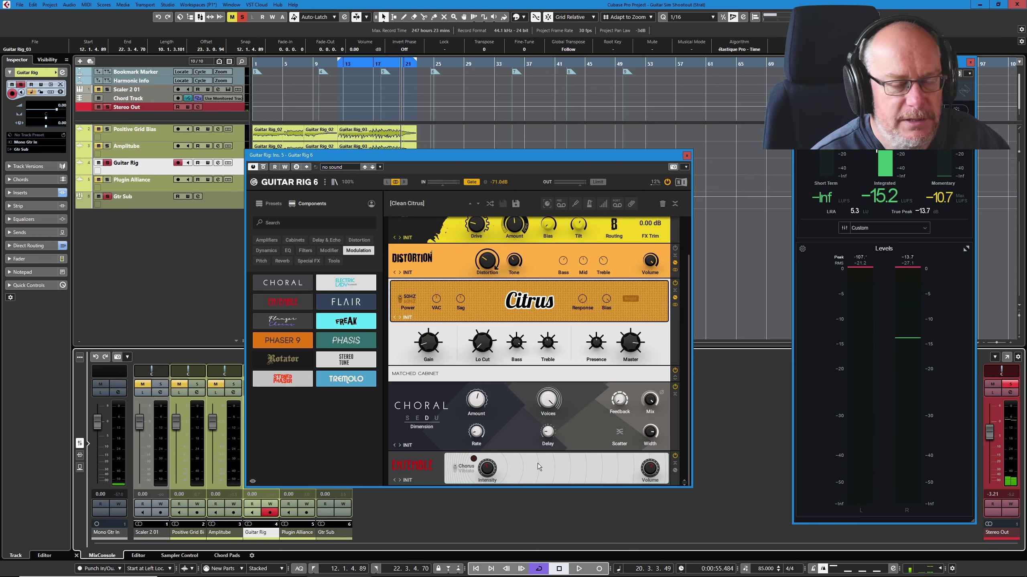
pyautogui.press('space')
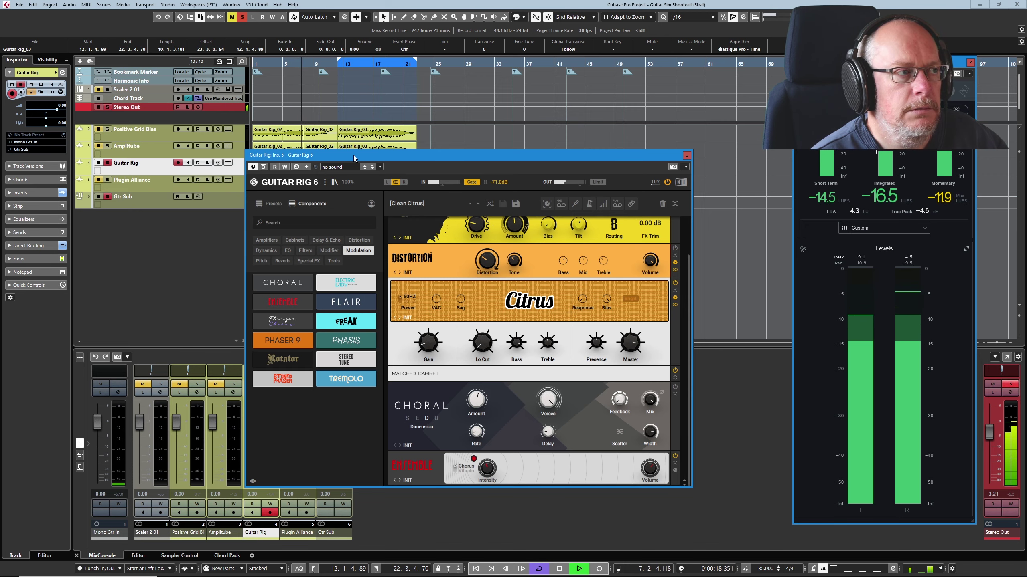
# Move the Guitar Rig window right and the bx_bluechorus2 window lower right, stopping playback
pyautogui.moveTo(394, 155); pyautogui.dragTo(1026, 170)
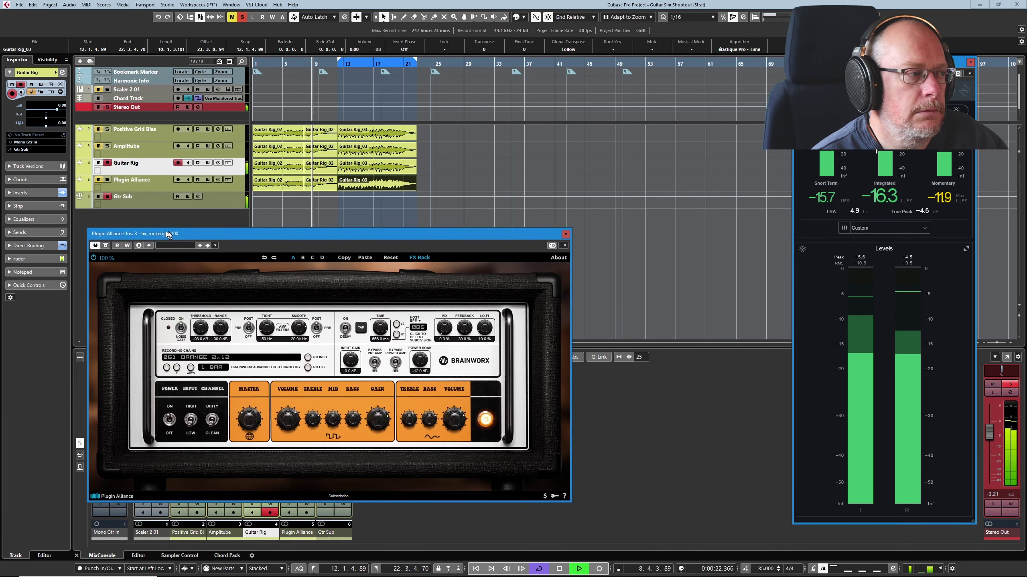
pyautogui.moveTo(800, 47); pyautogui.dragTo(647, 329)
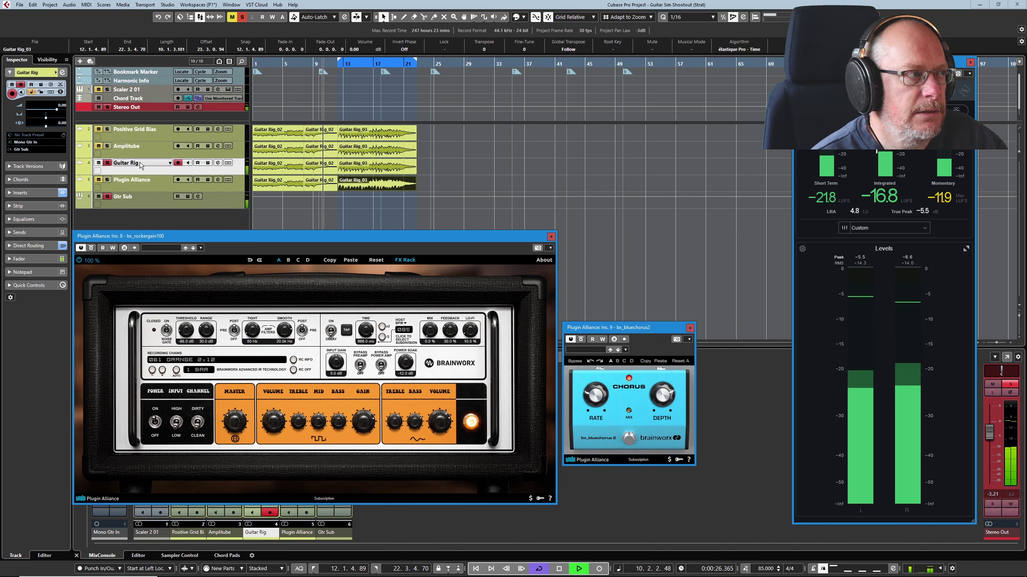
pyautogui.press('space')
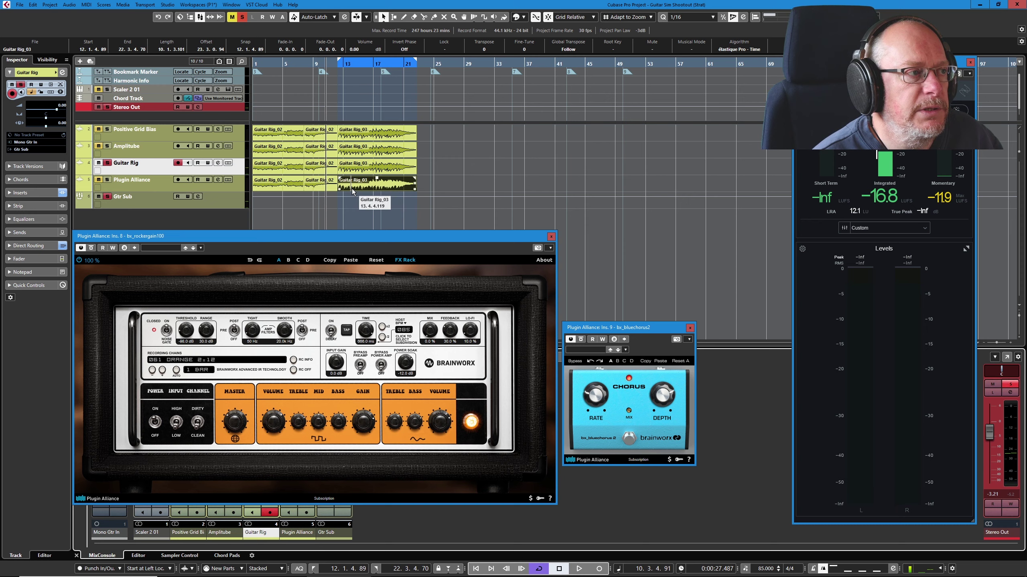
# Select the Plugin Alliance track, rewind to bar 1, and raise the bx_bluechorus2 window slightly
pyautogui.click(157, 186)
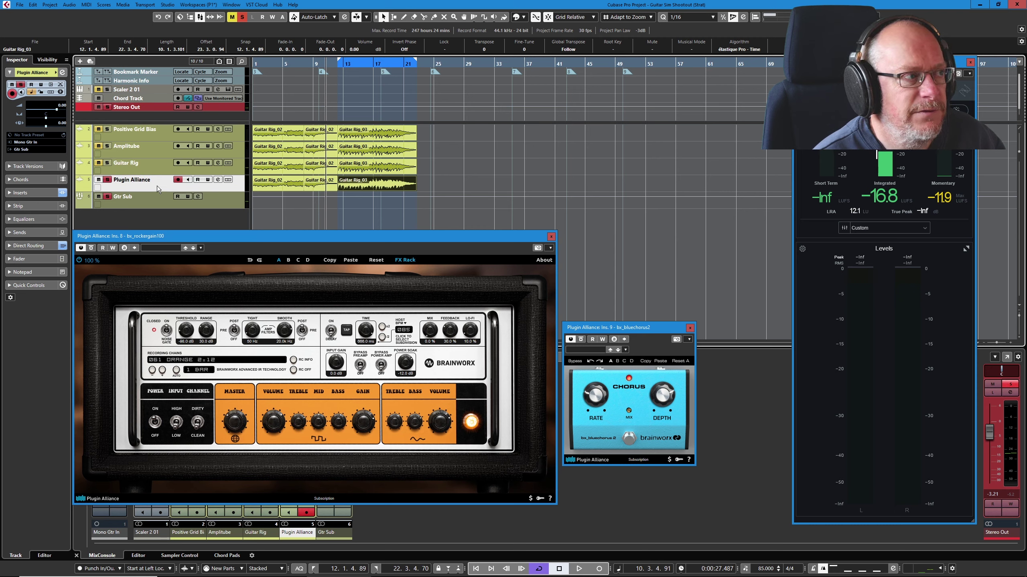
pyautogui.press('Home')
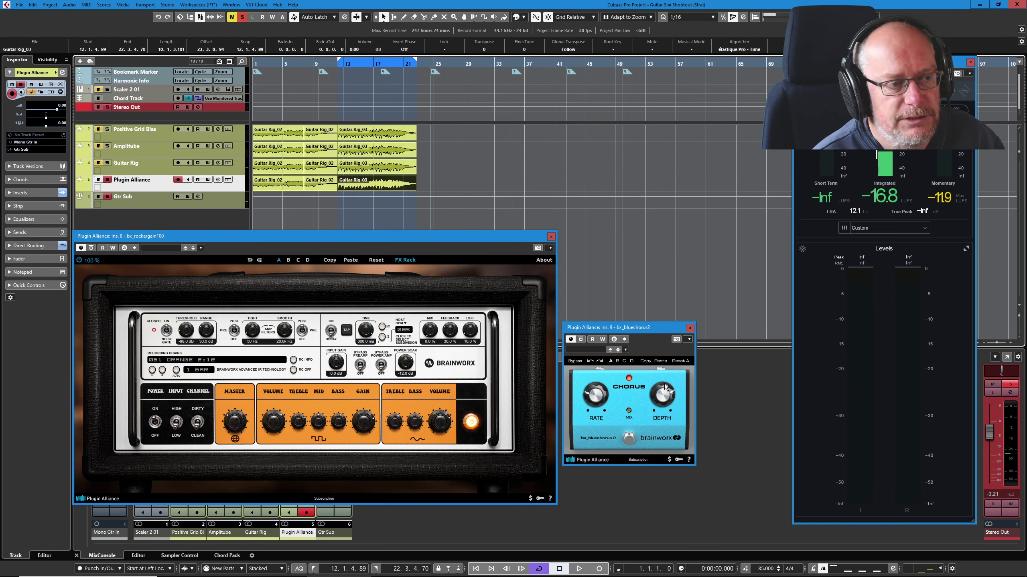
pyautogui.moveTo(625, 328); pyautogui.dragTo(625, 292)
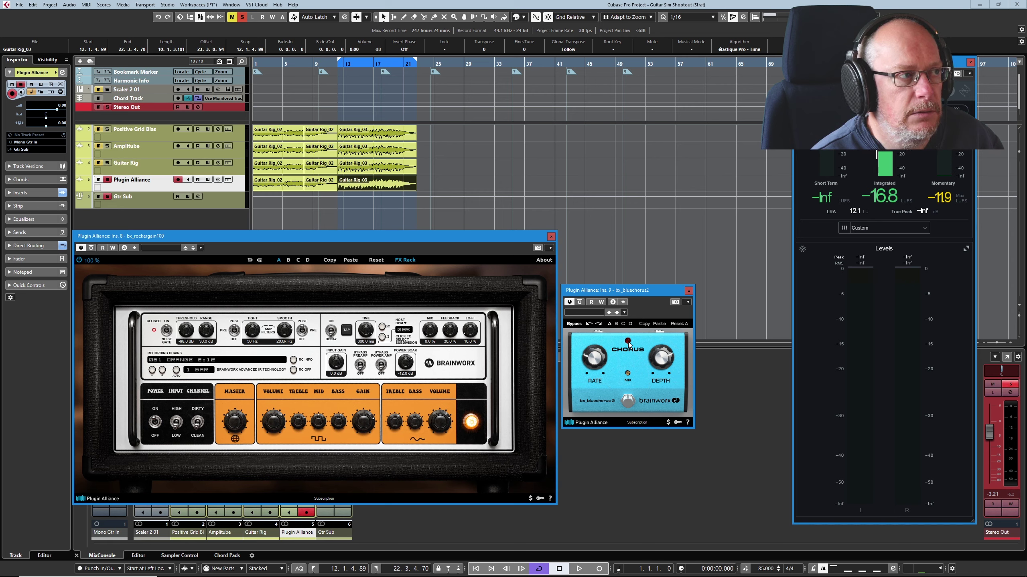
# Play the riff through bx_rockergain100 and bx_bluechorus2, then lower the chorus mix to 86.8 %
pyautogui.press('space')
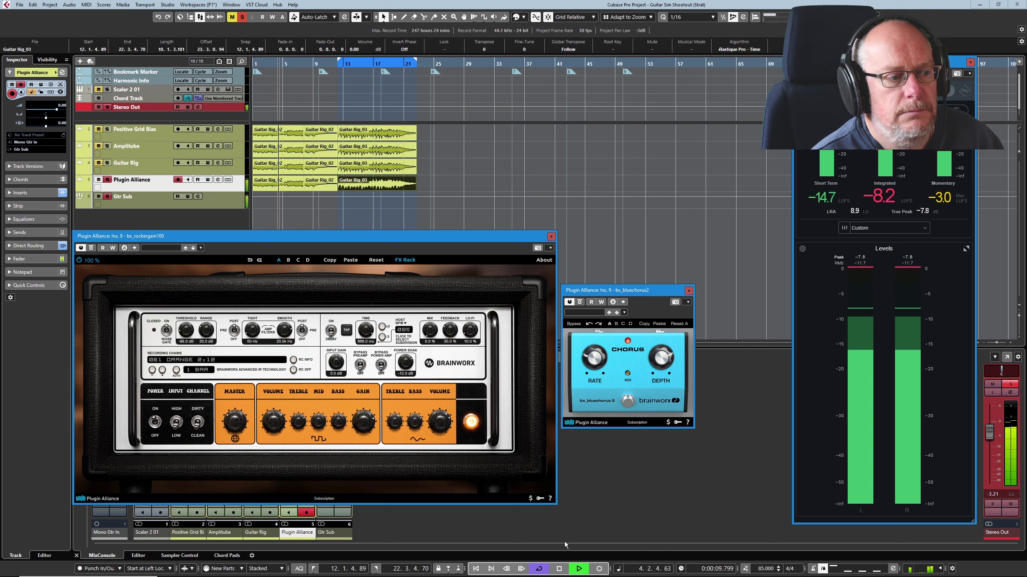
pyautogui.click(559, 568)
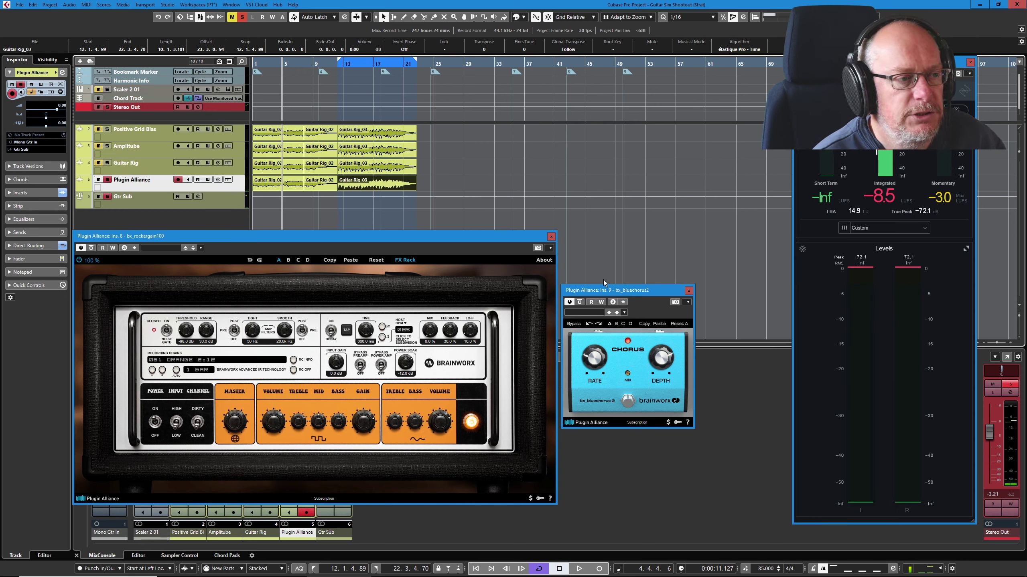
pyautogui.click(578, 569)
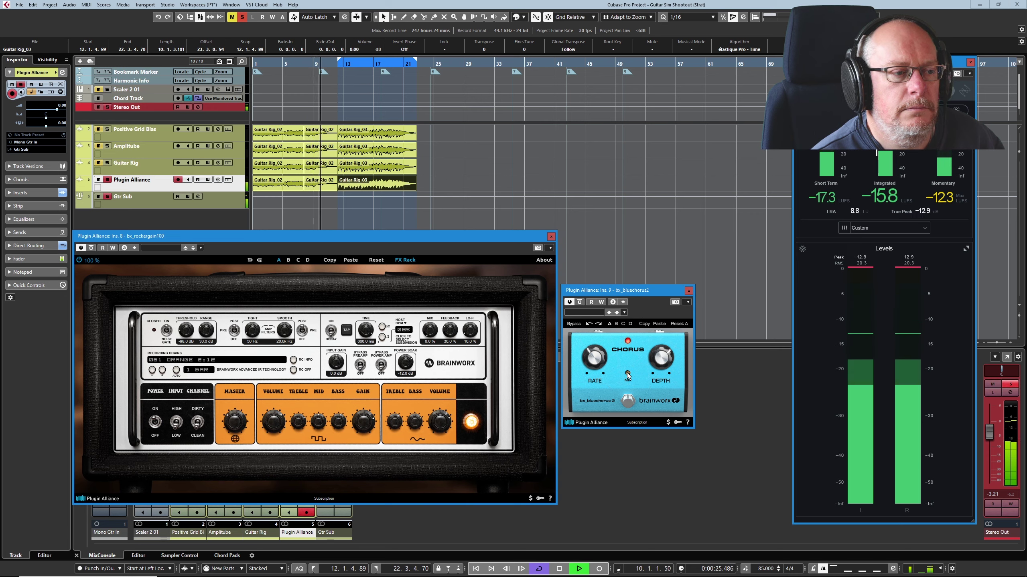
pyautogui.moveTo(627, 375)
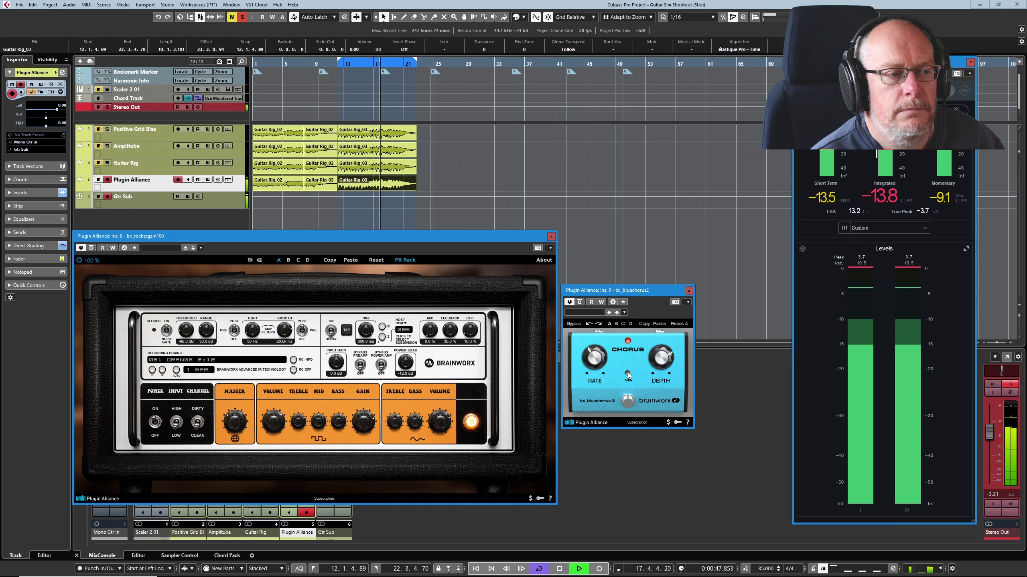
pyautogui.moveTo(628, 374); pyautogui.dragTo(629, 386)
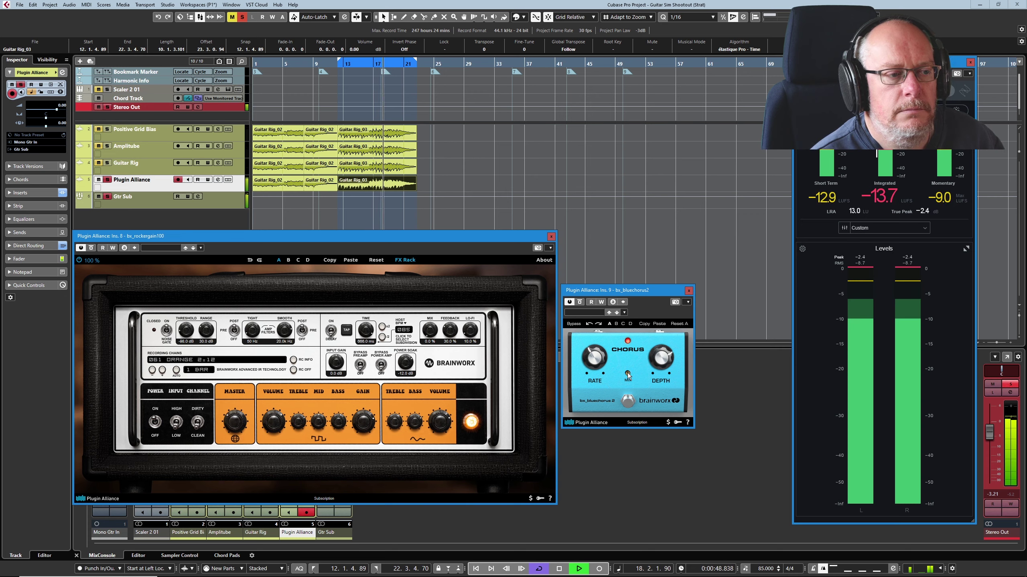
# Arm the Positive Grid Bias track, set BIAS FX 2 ChorusOne intensity 6.3 and depth 7.5, then close it
pyautogui.click(153, 136)
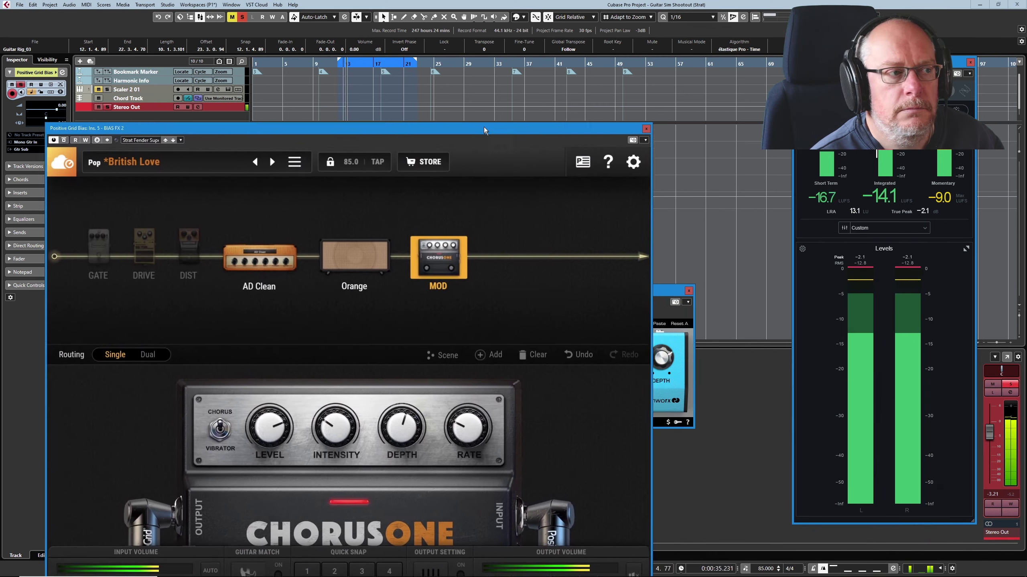
pyautogui.moveTo(484, 127); pyautogui.dragTo(554, 56)
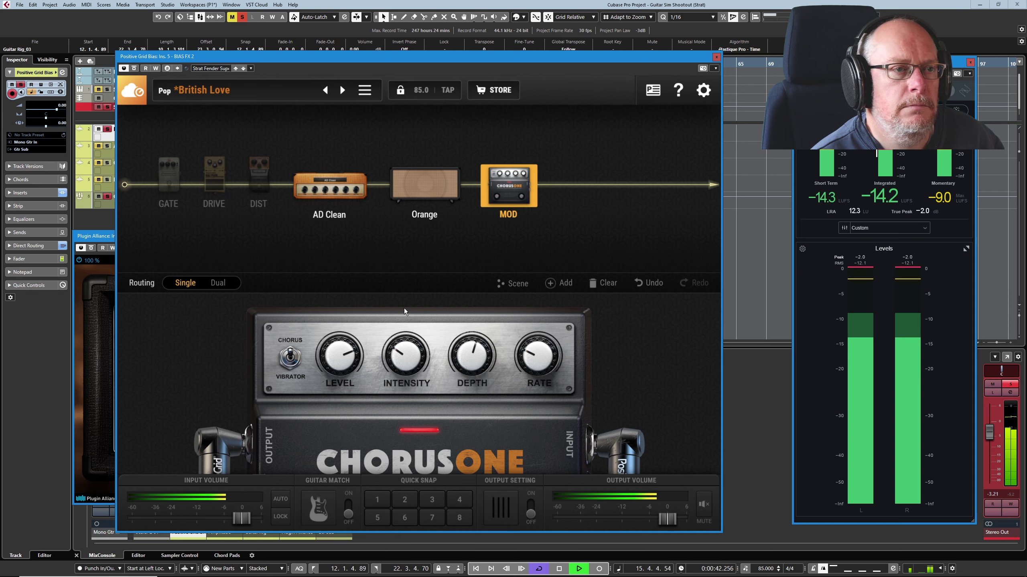
pyautogui.moveTo(410, 366); pyautogui.dragTo(407, 349)
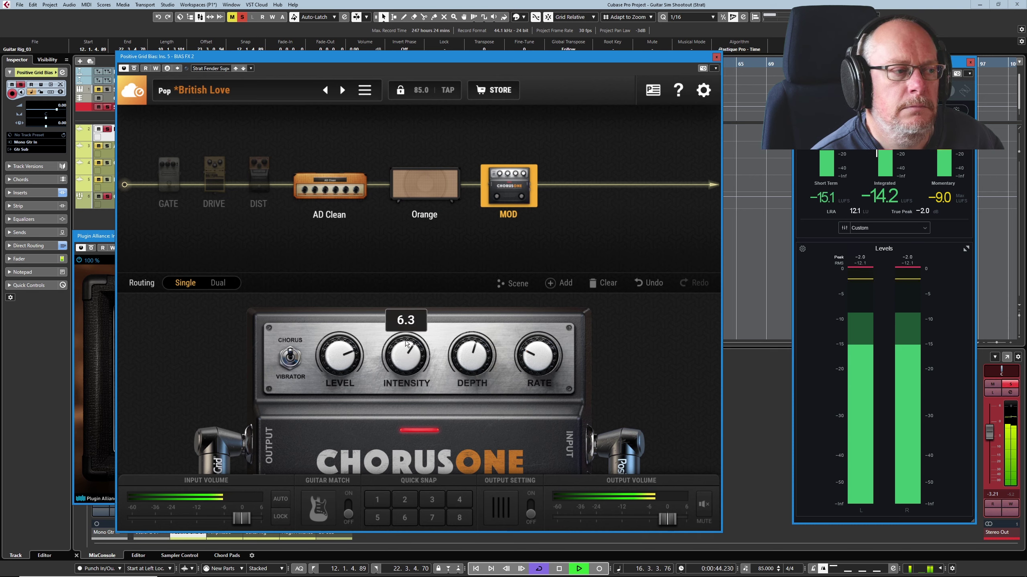
pyautogui.moveTo(472, 360); pyautogui.dragTo(474, 342)
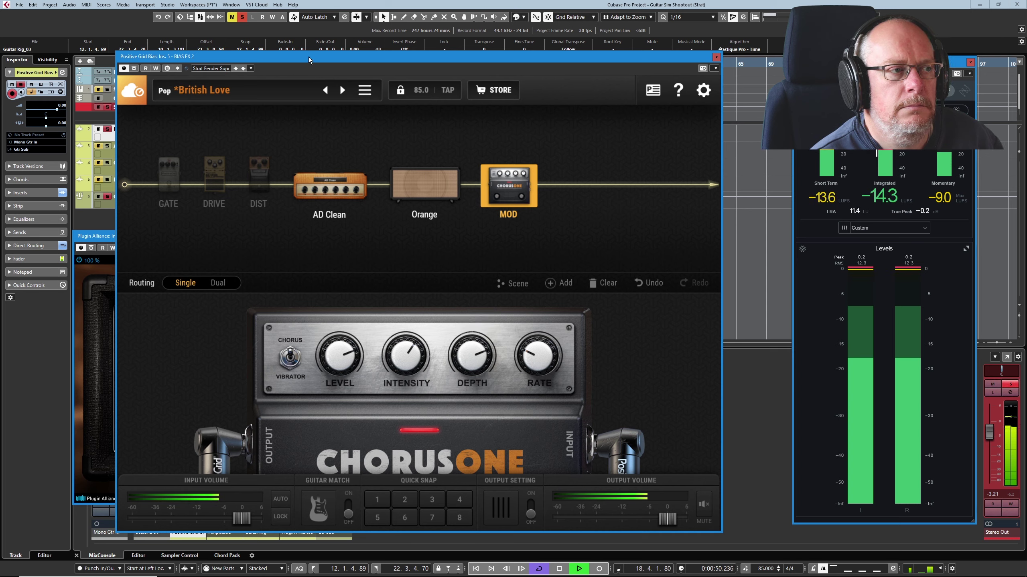
pyautogui.press('F4')
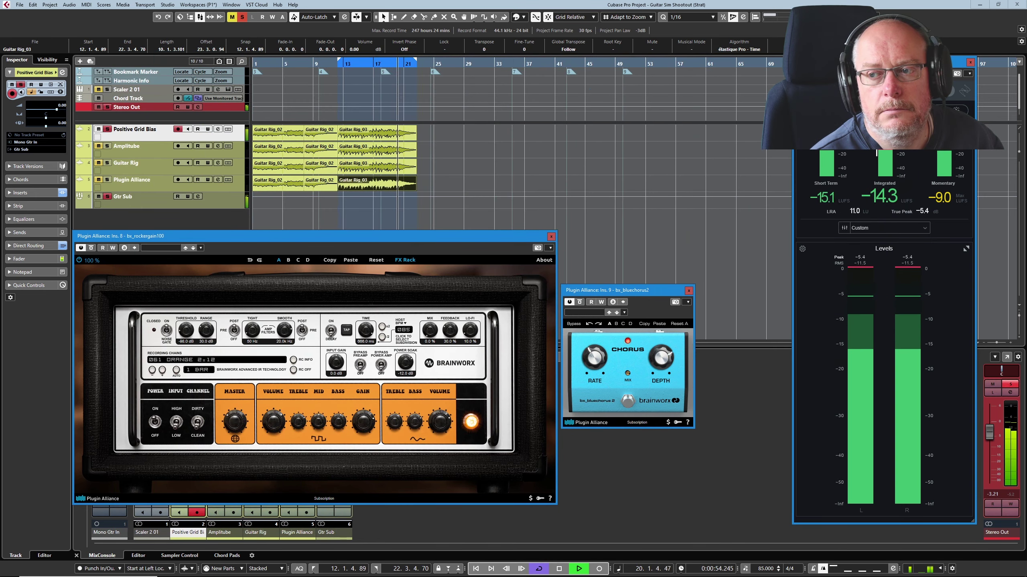
# Audition AmpliTube 5's Chorus-1 pedal on the selected Amplitube track, then close the AmpliTube window
pyautogui.press('F4')
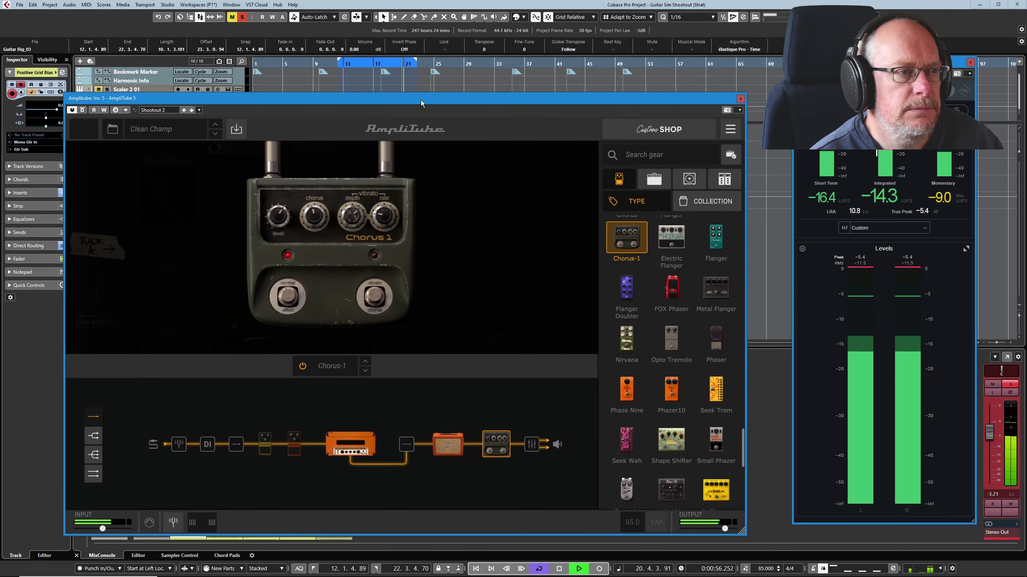
pyautogui.moveTo(446, 99); pyautogui.dragTo(411, 80)
pyautogui.click(124, 152)
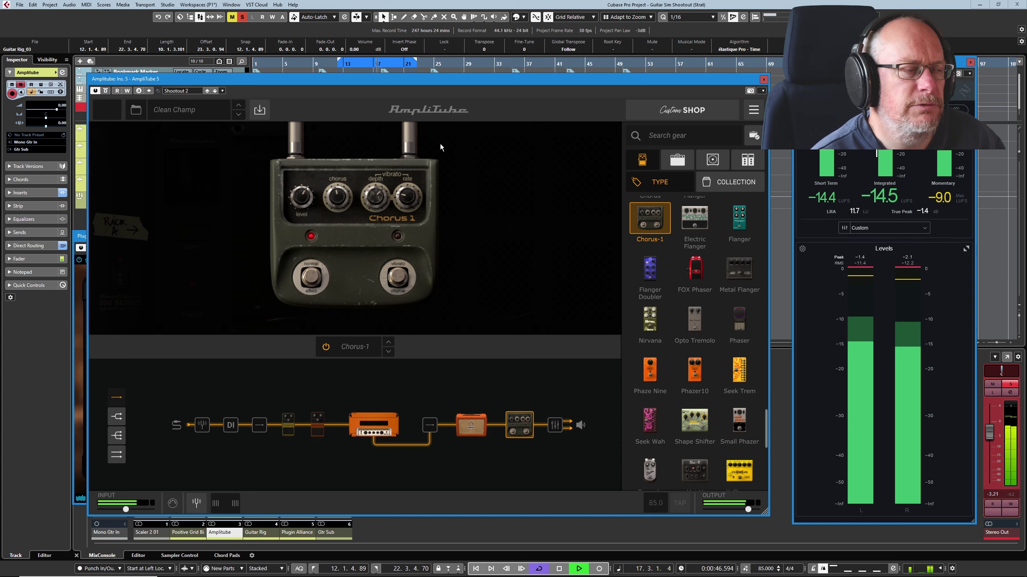
pyautogui.moveTo(304, 84); pyautogui.dragTo(343, 83)
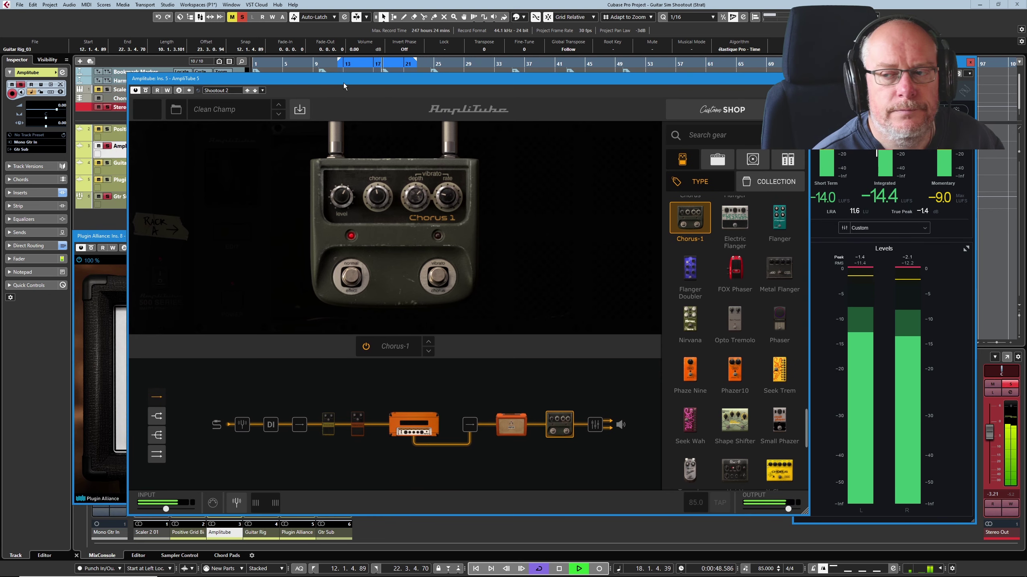
pyautogui.click(804, 80)
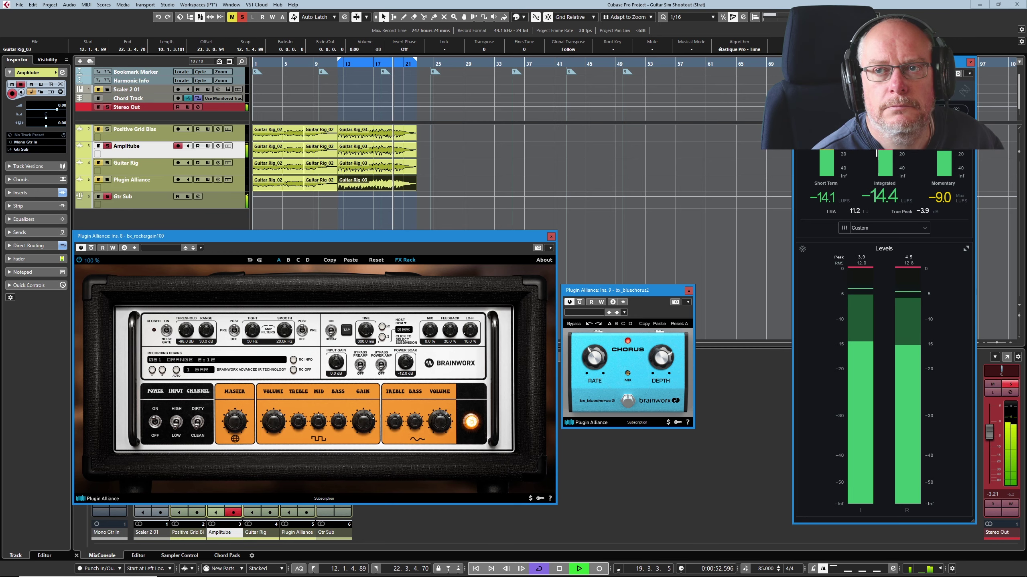
# Centre the Guitar Rig 6 window showing the Clean Citrus rig and Choral chorus, and arm the Guitar Rig track
pyautogui.moveTo(951, 75); pyautogui.dragTo(594, 158)
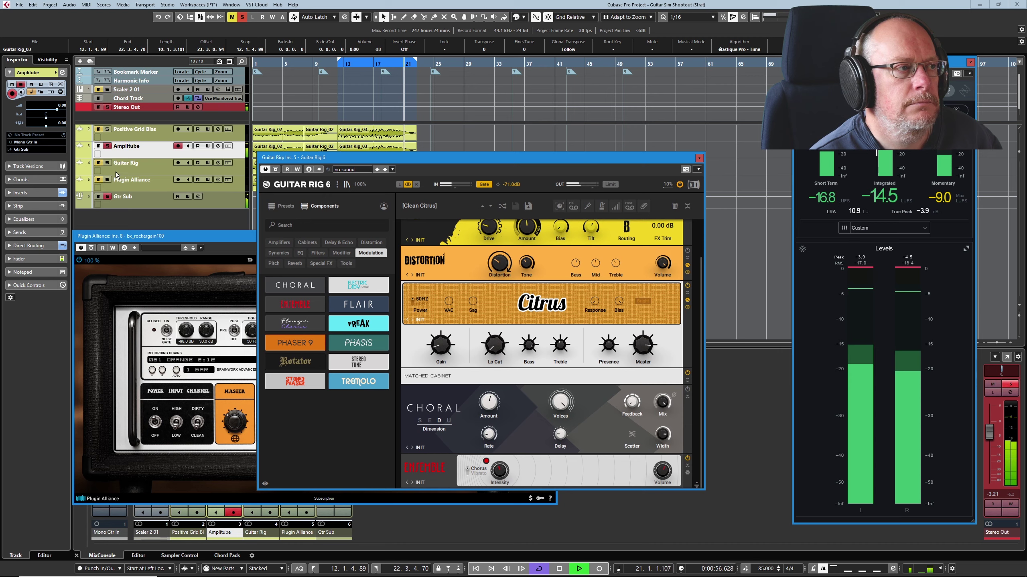
pyautogui.click(143, 170)
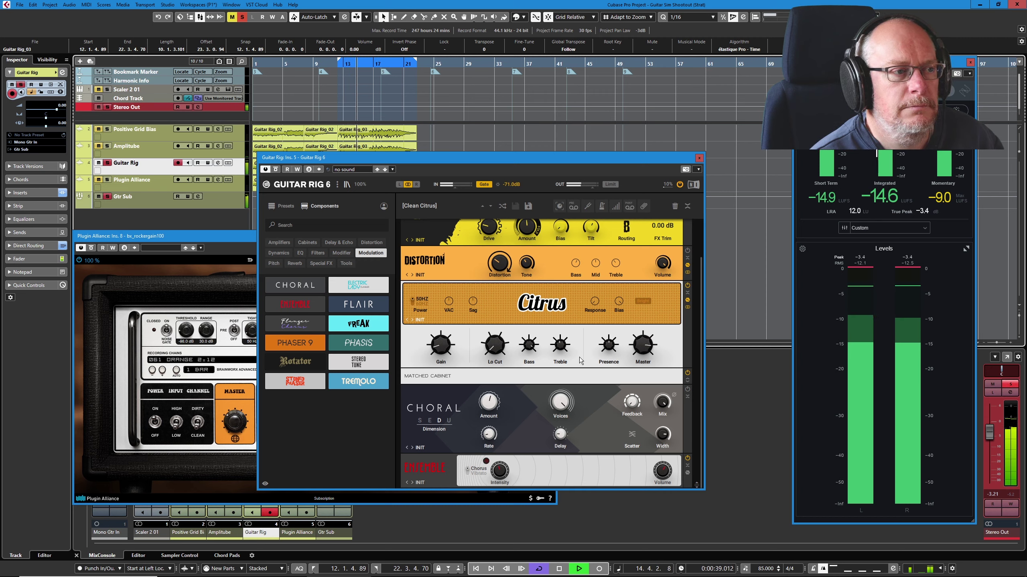
# Switch on Guitar Rig 6's Dirt module and lower the Citrus amp master to 9.90
pyautogui.scroll(2, 579, 356)
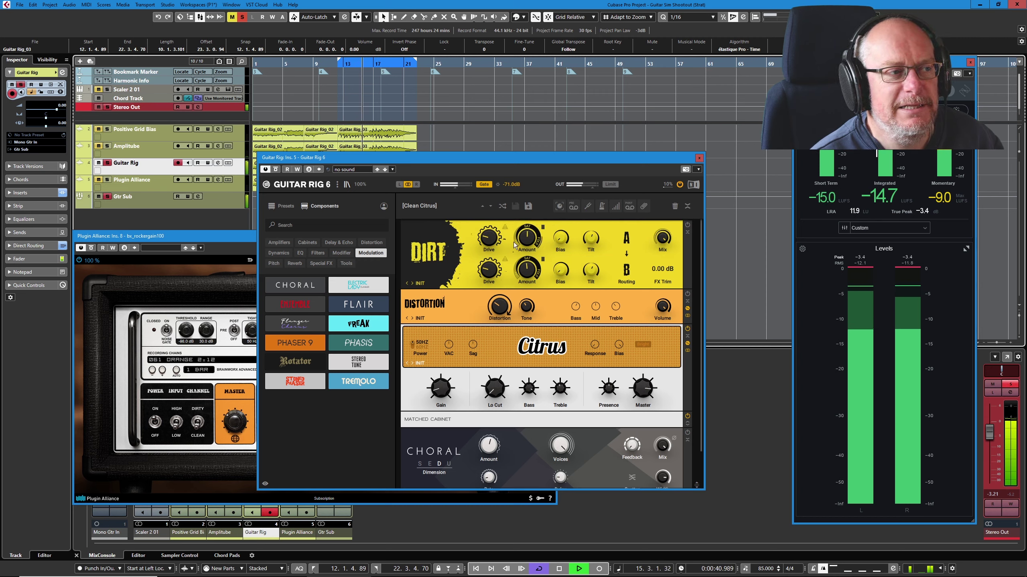
pyautogui.click(687, 226)
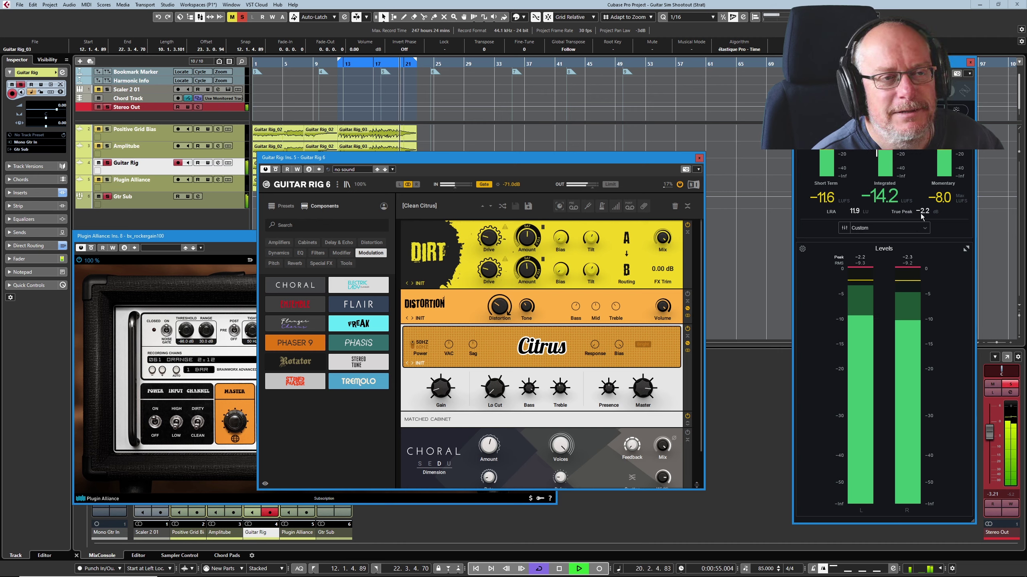
pyautogui.moveTo(664, 241)
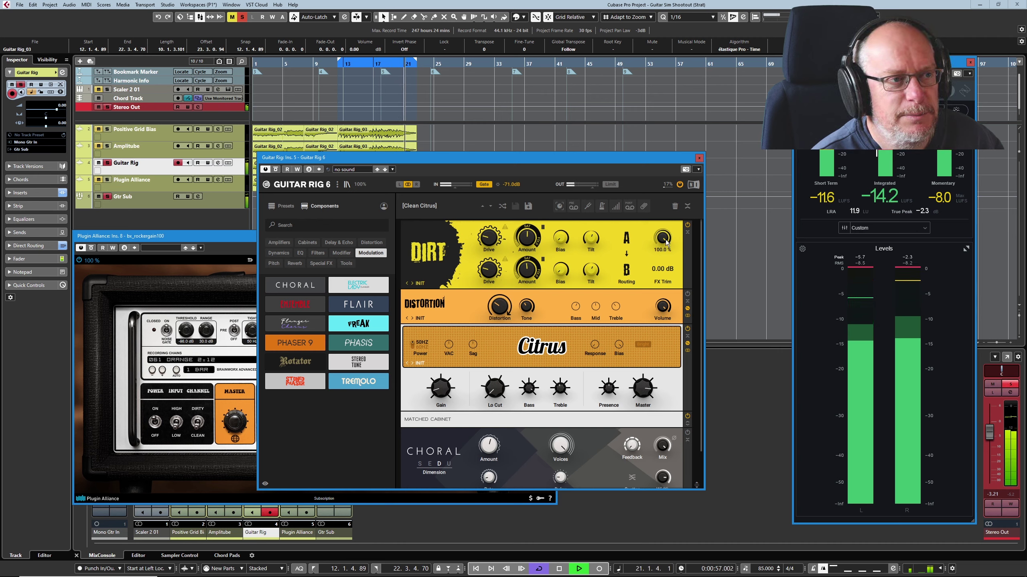
pyautogui.moveTo(644, 391)
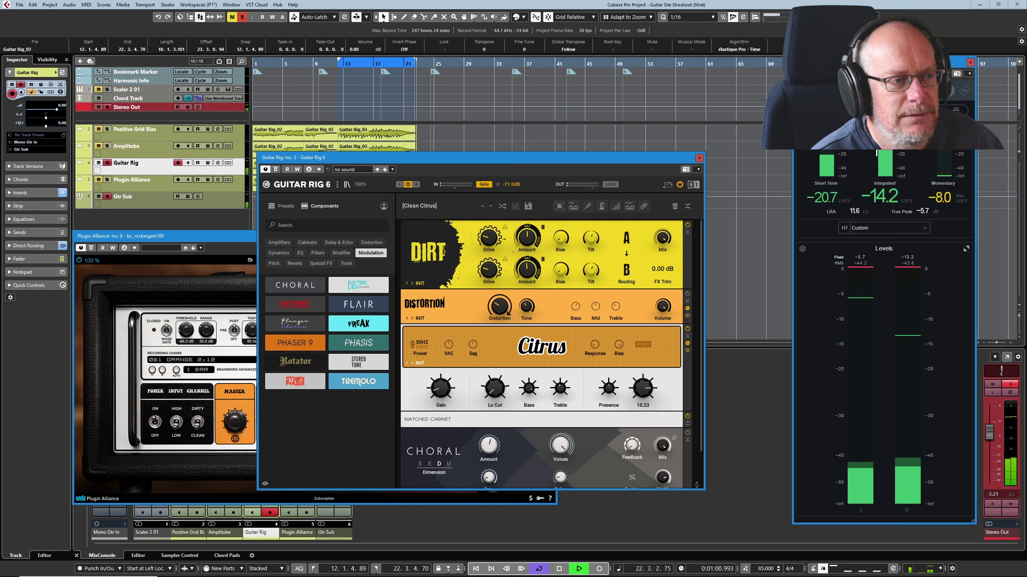
pyautogui.moveTo(644, 391); pyautogui.dragTo(644, 399)
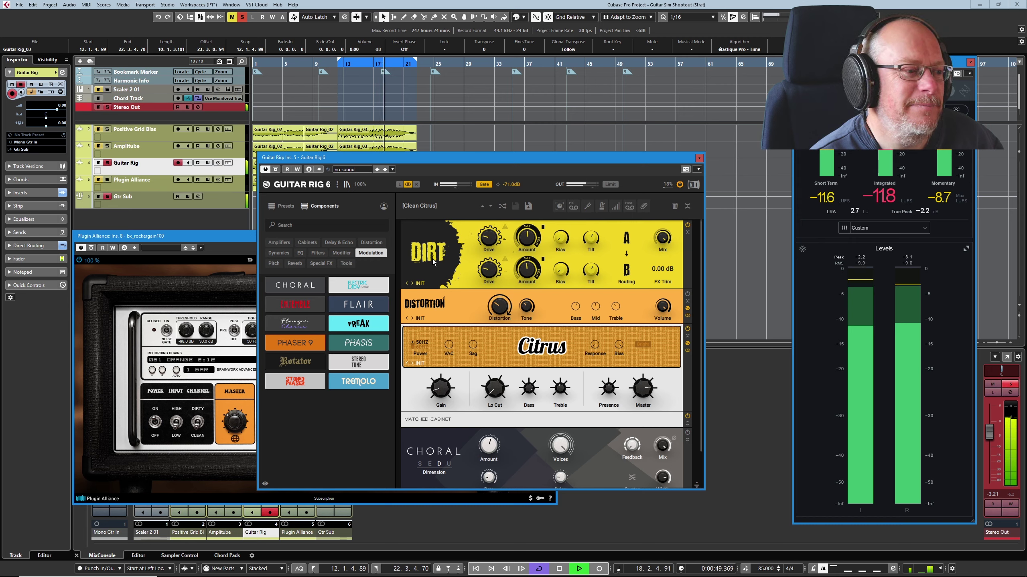
# Stop playback and move the Guitar Rig window aside to close it
pyautogui.moveTo(493, 245)
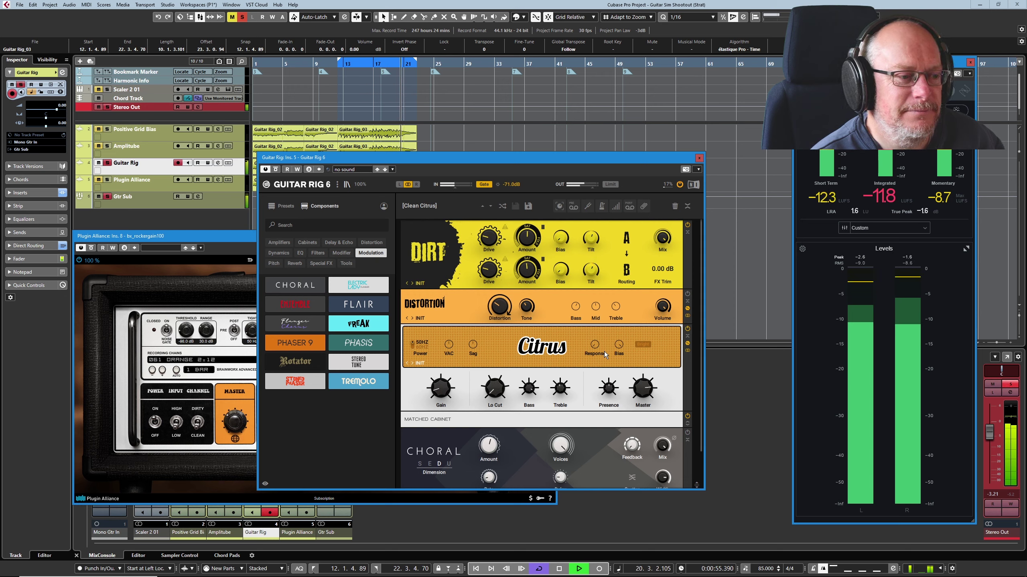
pyautogui.click(559, 569)
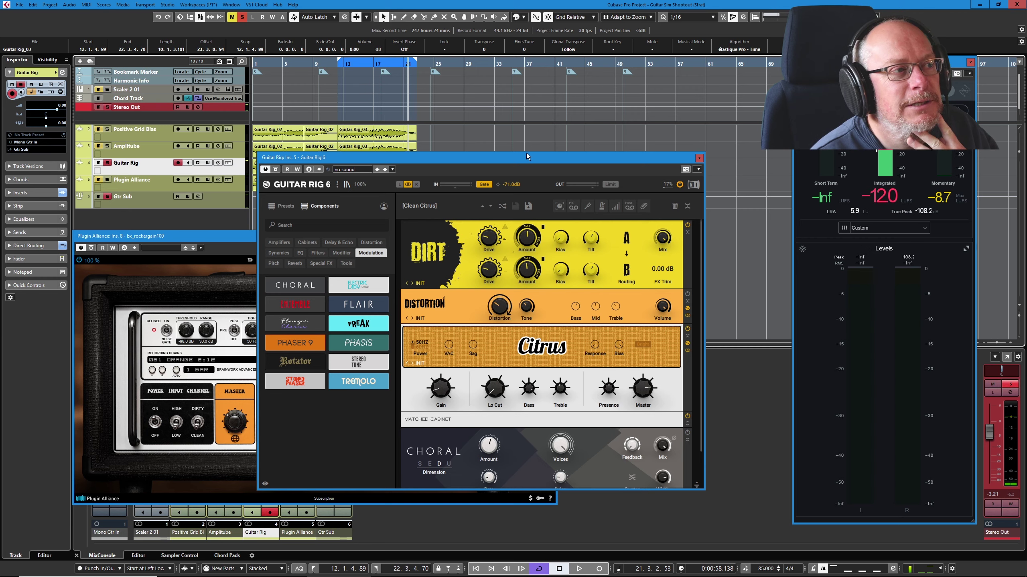
pyautogui.moveTo(526, 157); pyautogui.dragTo(571, 142)
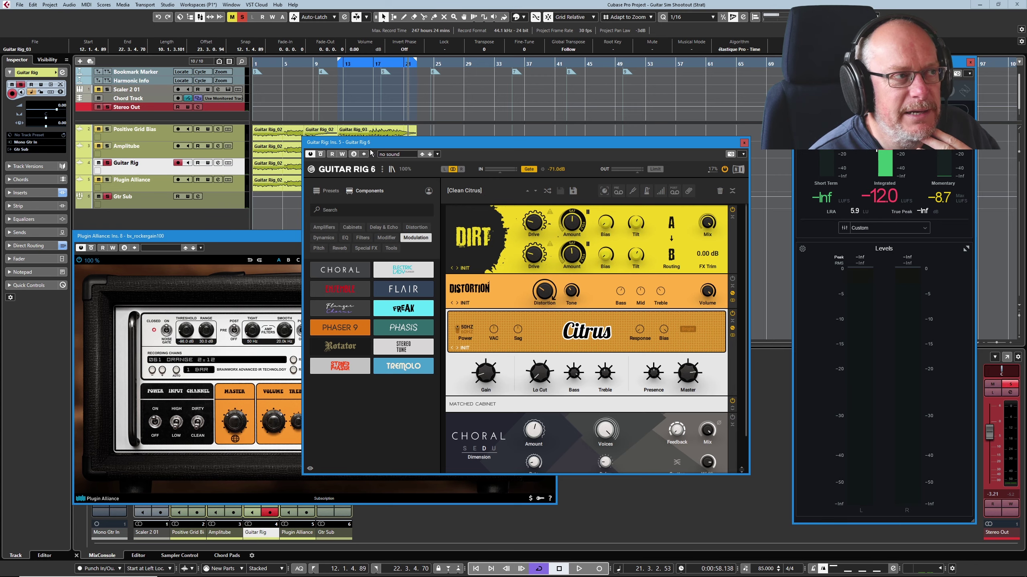
pyautogui.moveTo(371, 147); pyautogui.dragTo(328, 138)
pyautogui.click(701, 133)
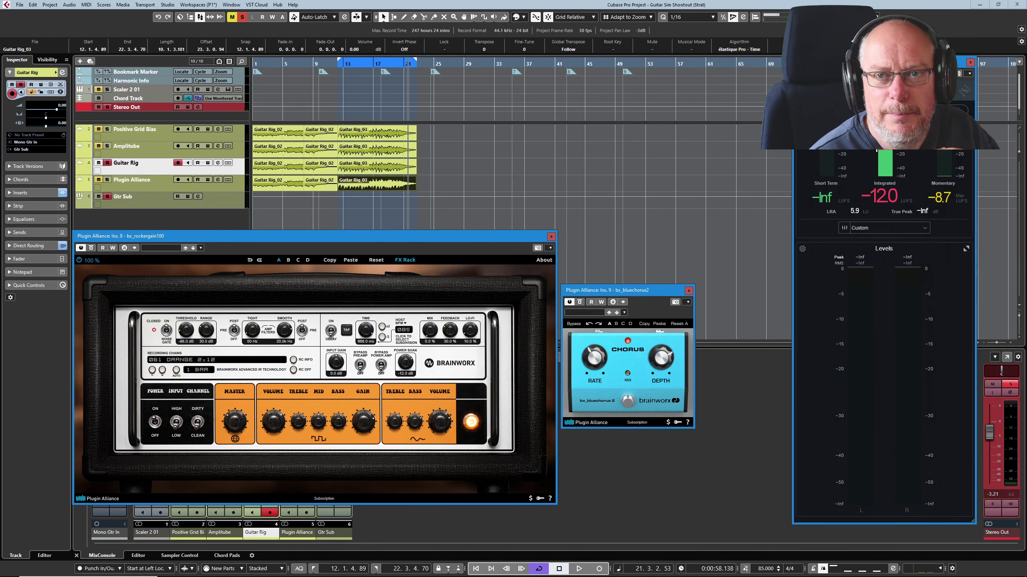